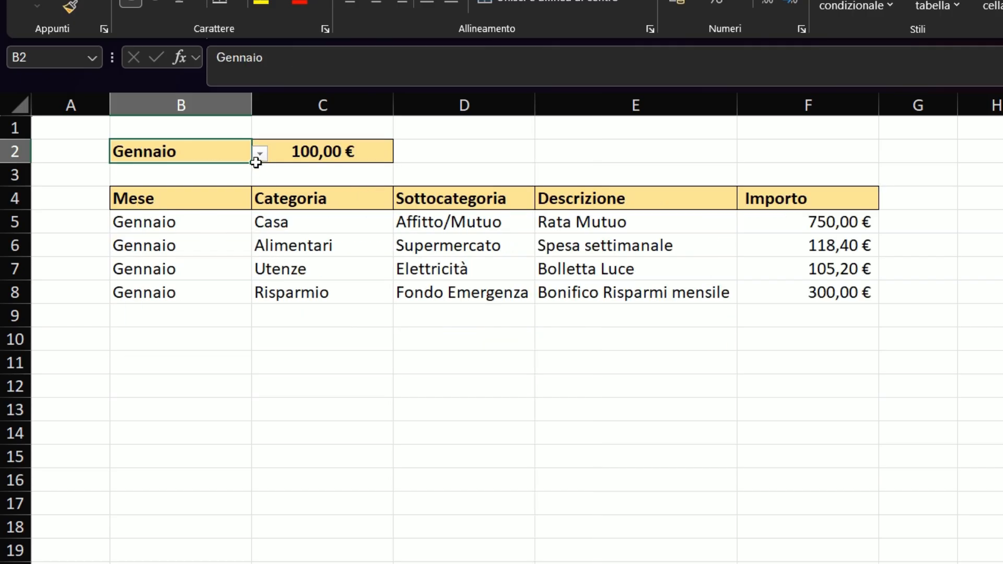
Choose Aprile as the month in B2 and set the threshold amount in C2 to 50.
click(259, 153)
click(128, 219)
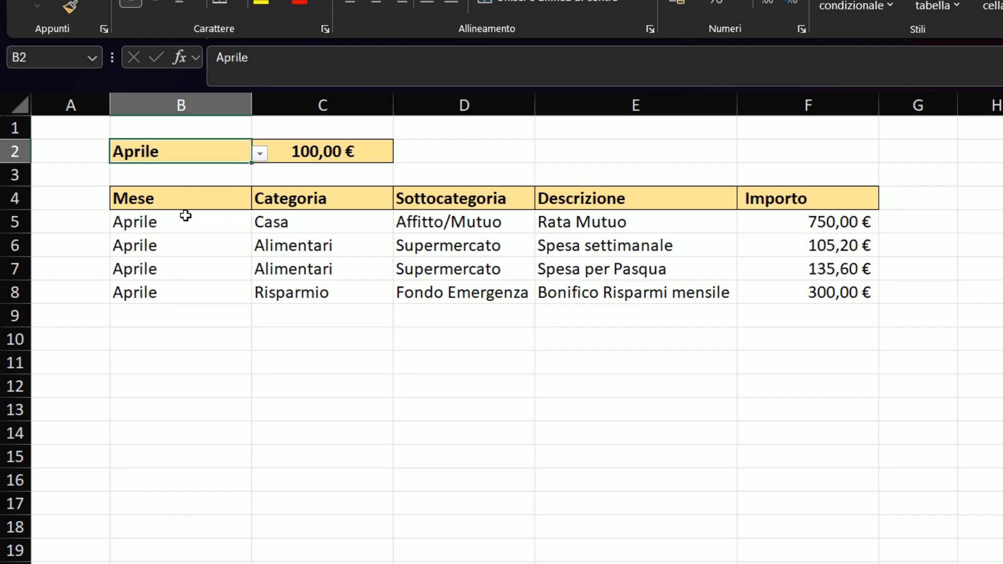
click(341, 151)
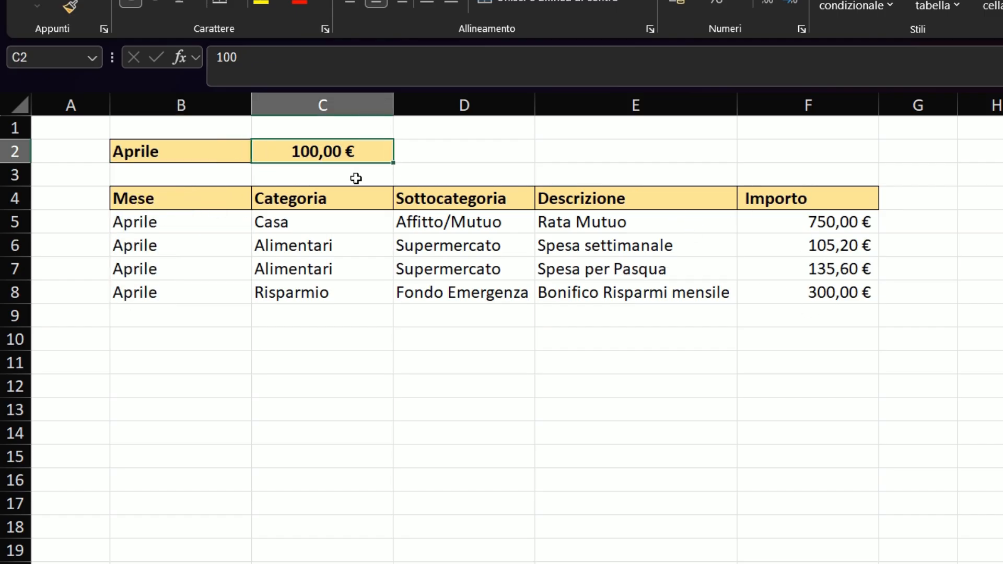
double_click(343, 150)
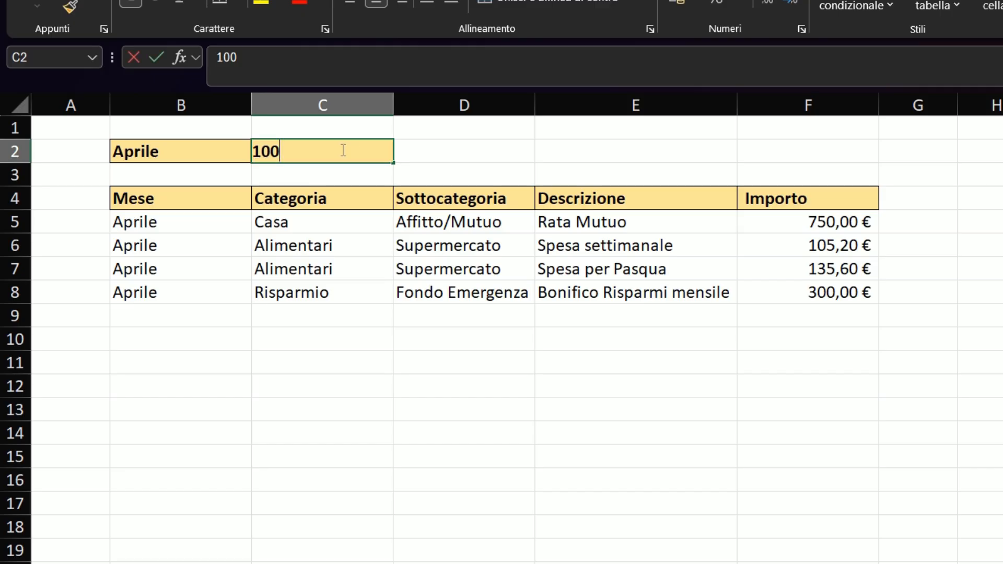
key(BackSpace)
key(BackSpace)
key(BackSpace)
text(50)
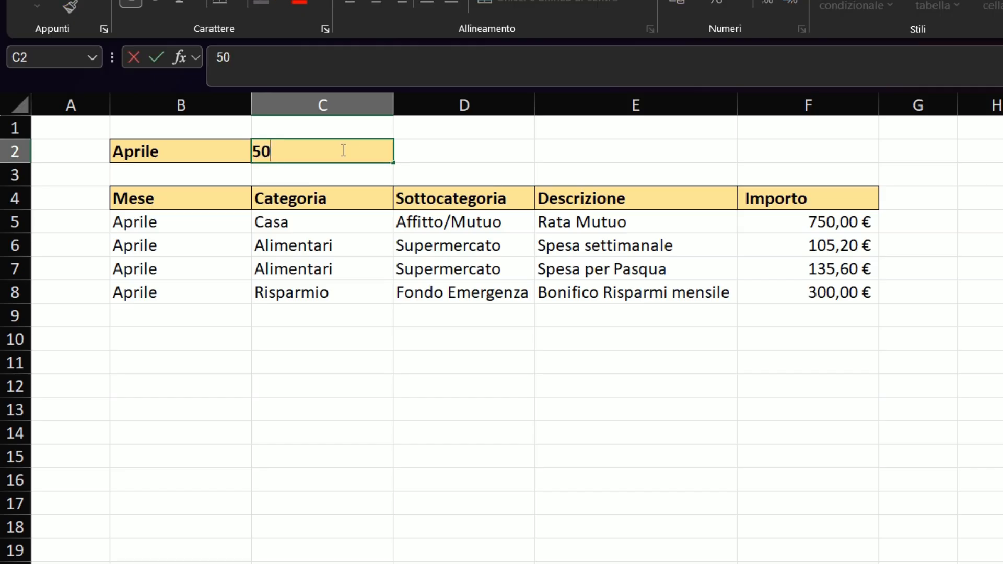
key(Return)
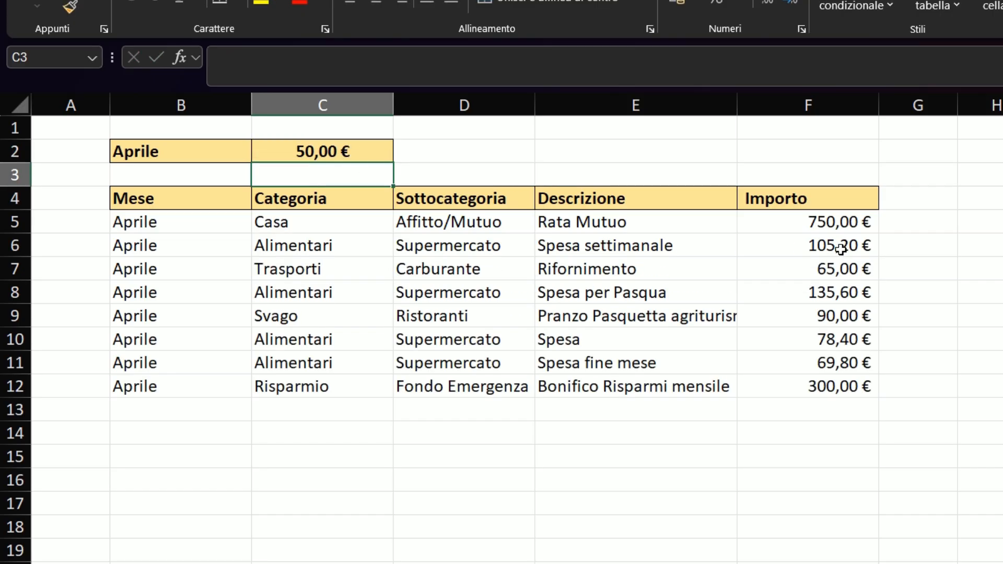
click(657, 287)
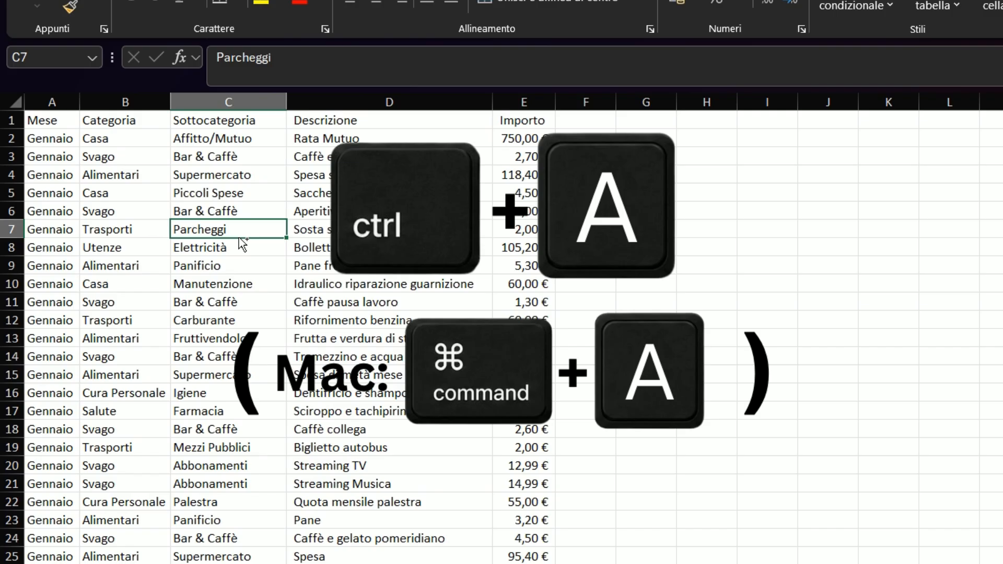
Convert the whole expense data range A1:E189 into a table with headers.
key(ctrl+a)
scroll(236, 238, down, 9)
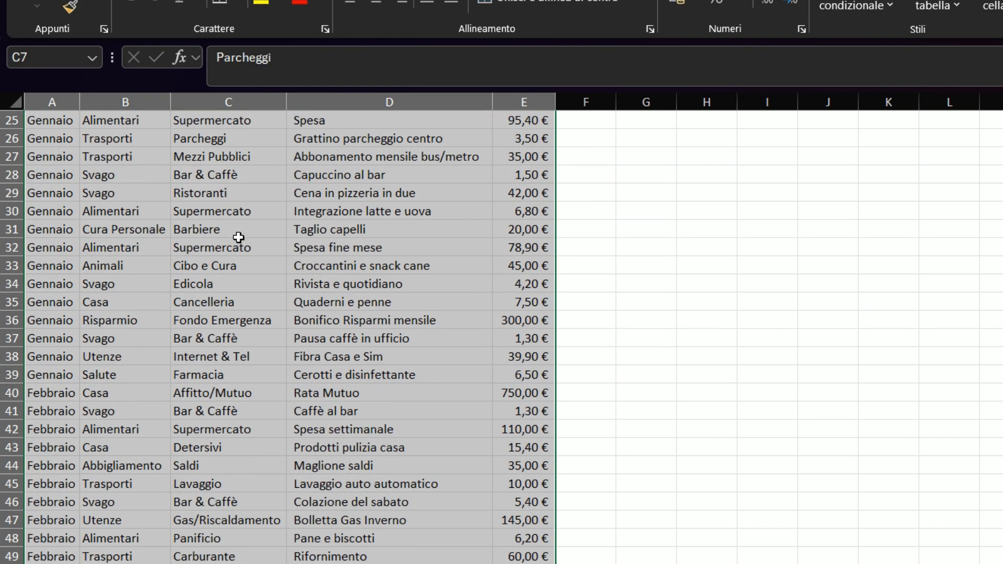
scroll(236, 238, up, 9)
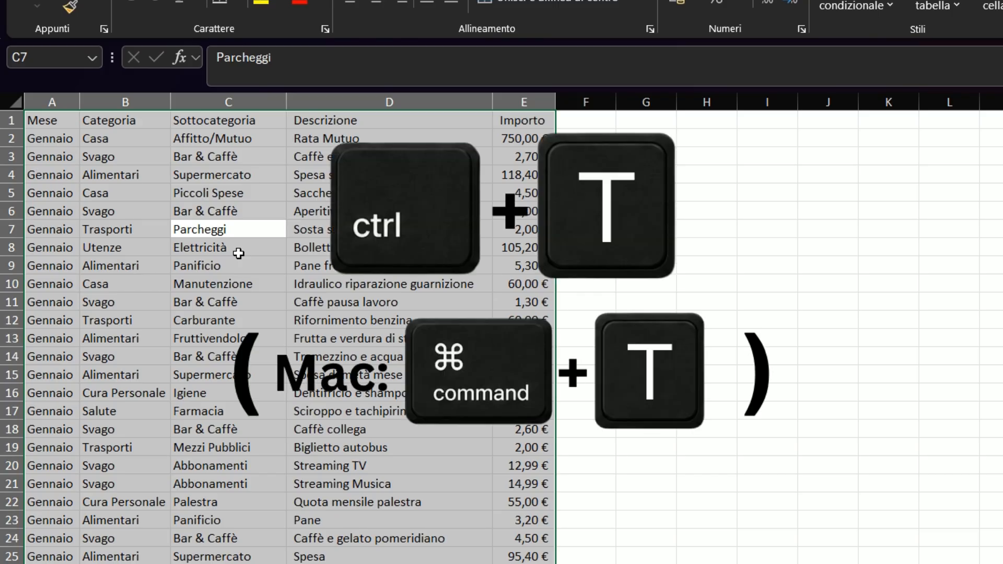
key(ctrl+t)
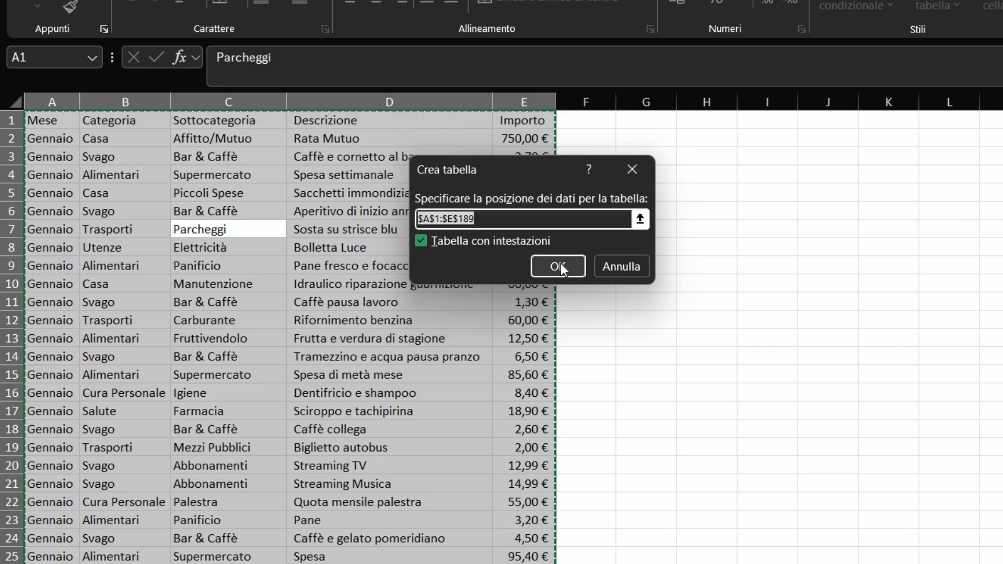
click(603, 265)
click(225, 223)
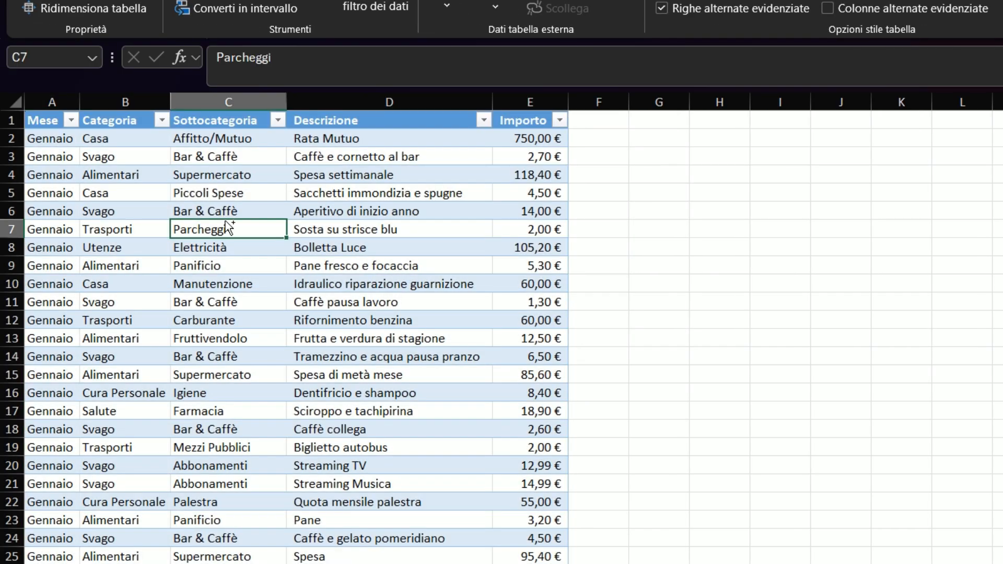
Enter the test entries fdsfds, ffds, fsdfs and fdsfsd in B190:B193, directly below the table's last row.
key(ctrl+Down)
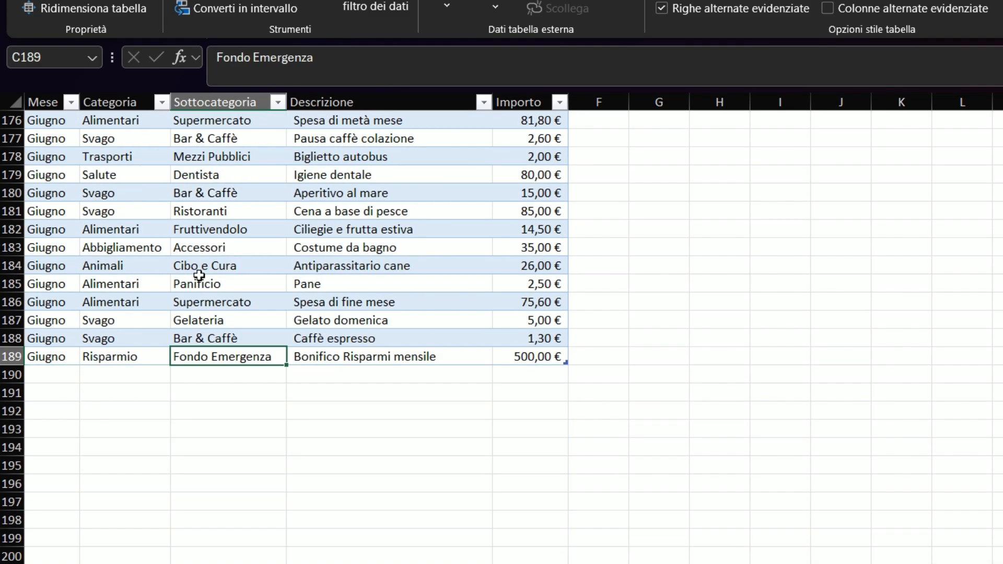
click(107, 374)
text(fdsfds)
key(Return)
text(fdsfds)
key(Return)
text(fsdfs)
key(Return)
text(fdsfsd)
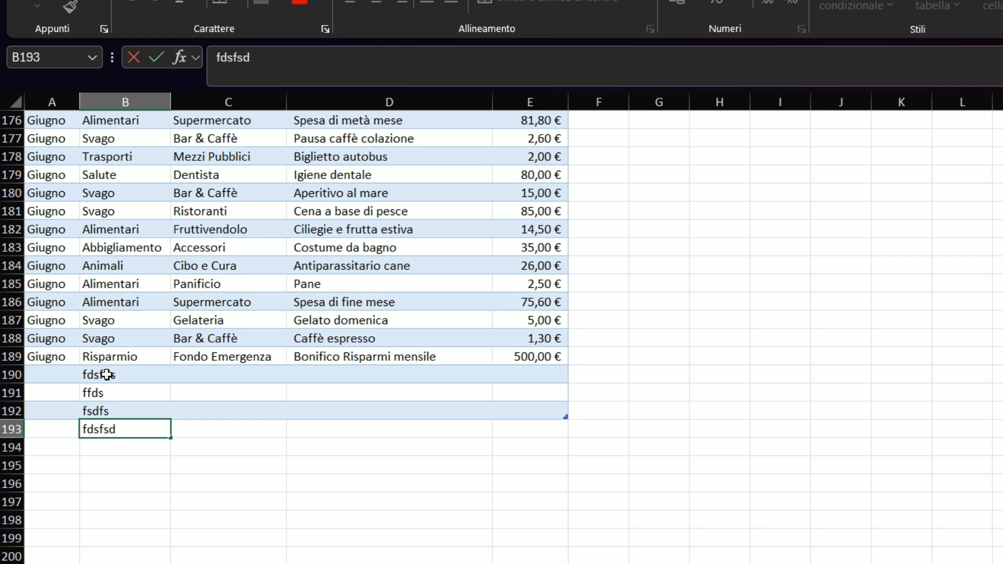
key(Return)
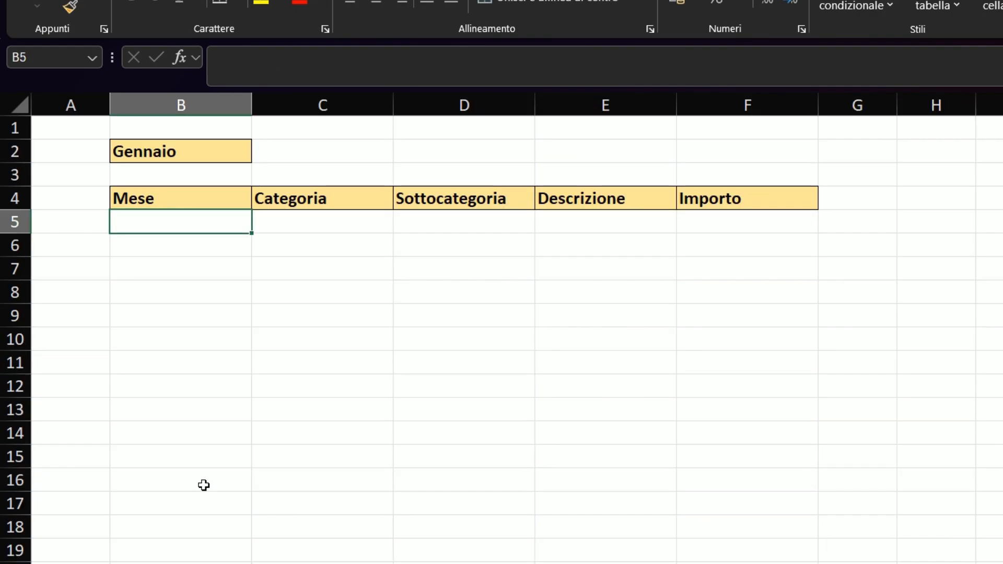
Choose Febbraio as the month in cell B2.
click(216, 157)
click(260, 153)
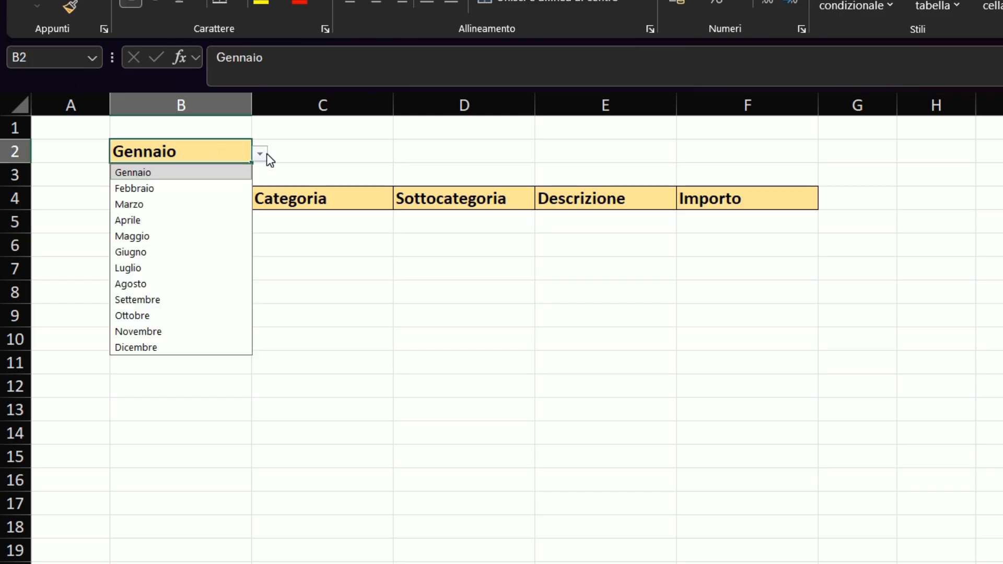
click(217, 187)
Start a FILTRO formula in cell B5 with Tabella1 as its array argument.
click(214, 216)
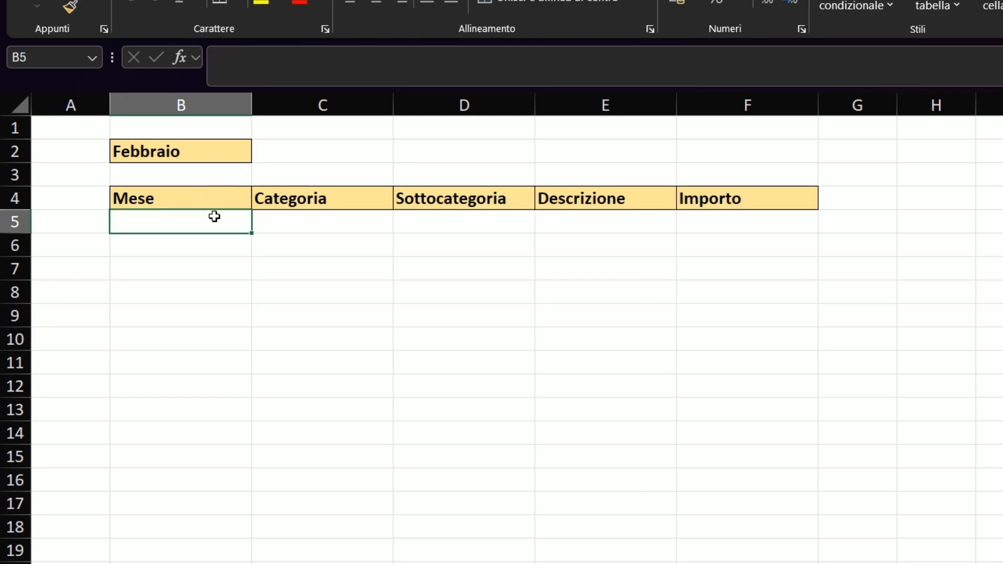
text(=)
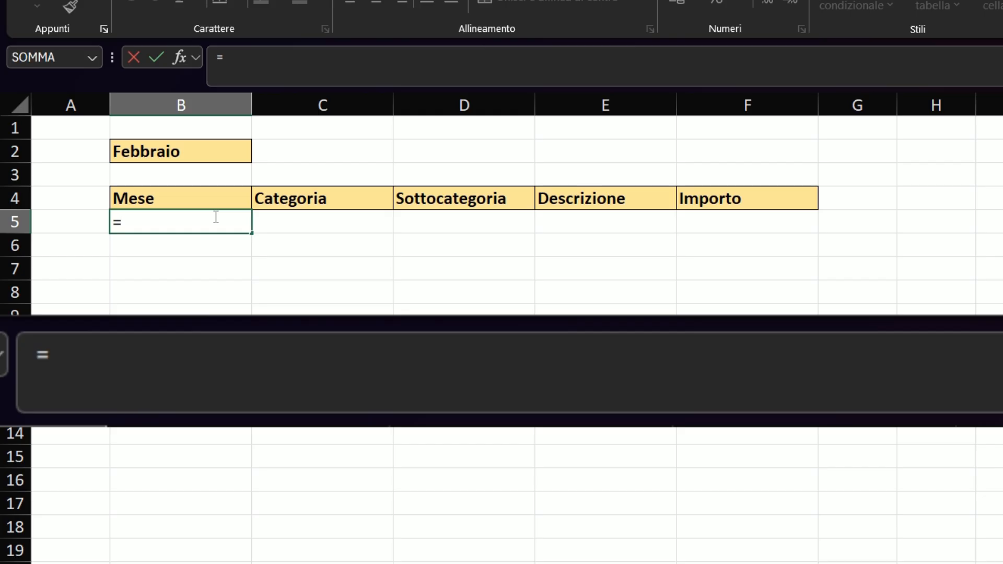
text(filtro()
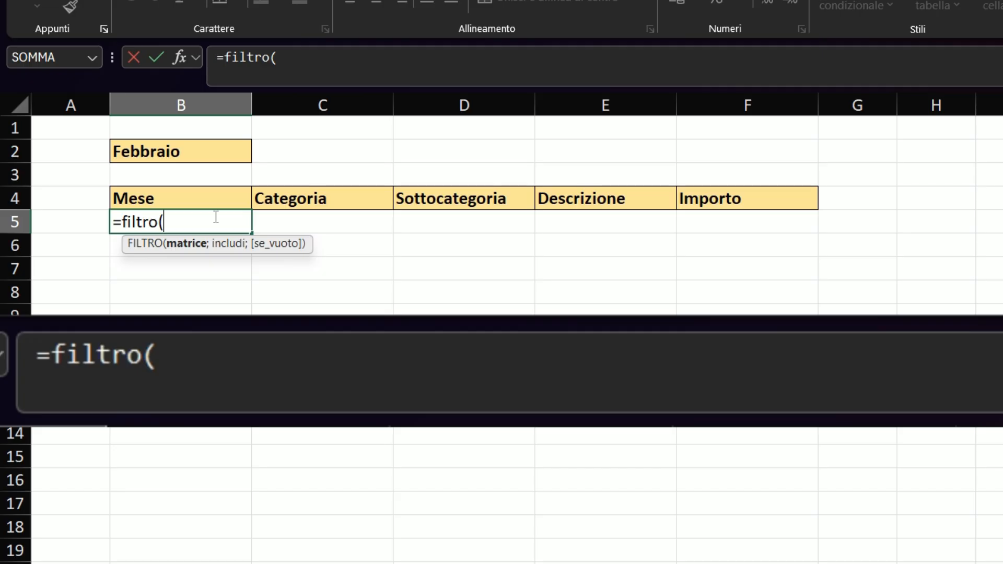
text(ta)
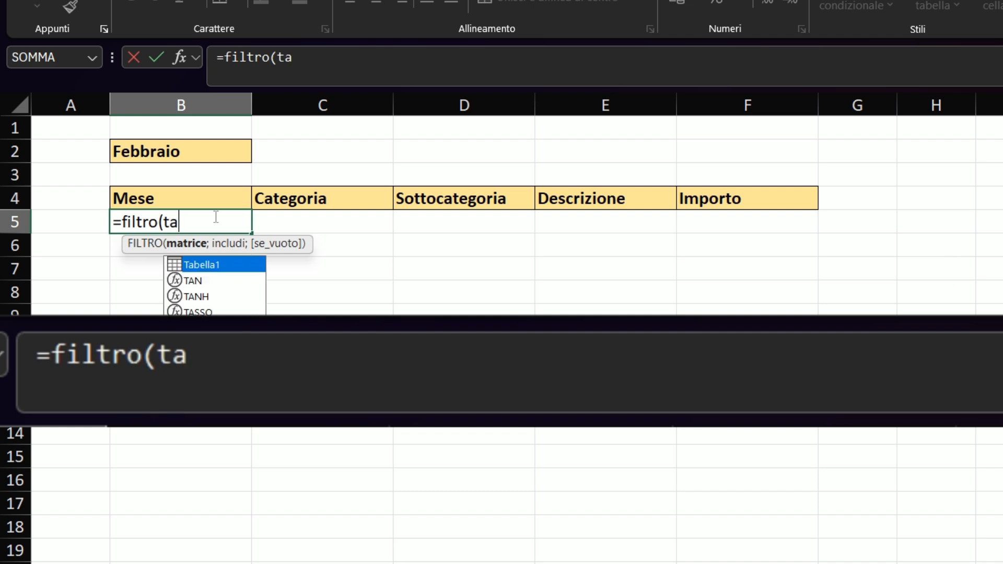
text(bella)
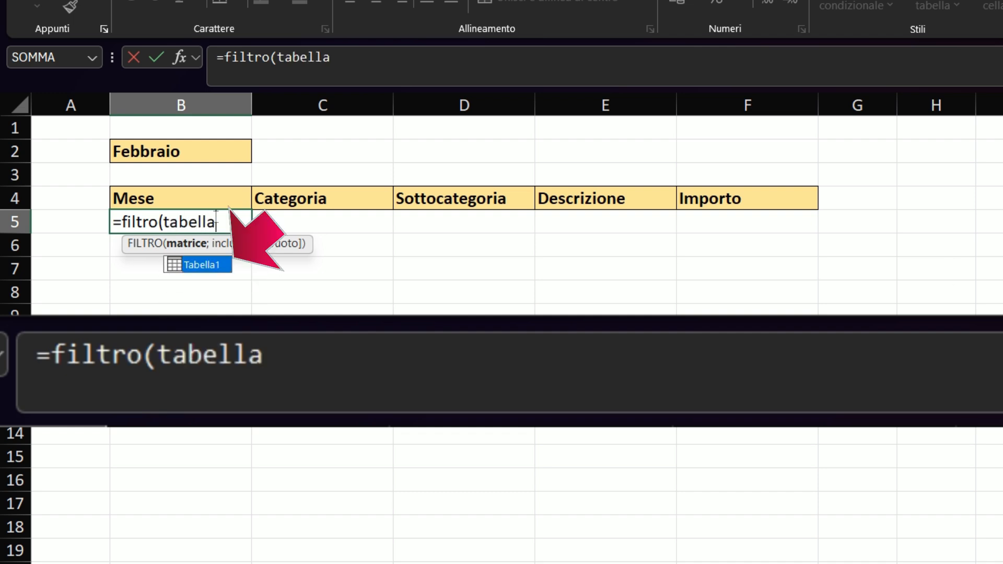
double_click(209, 262)
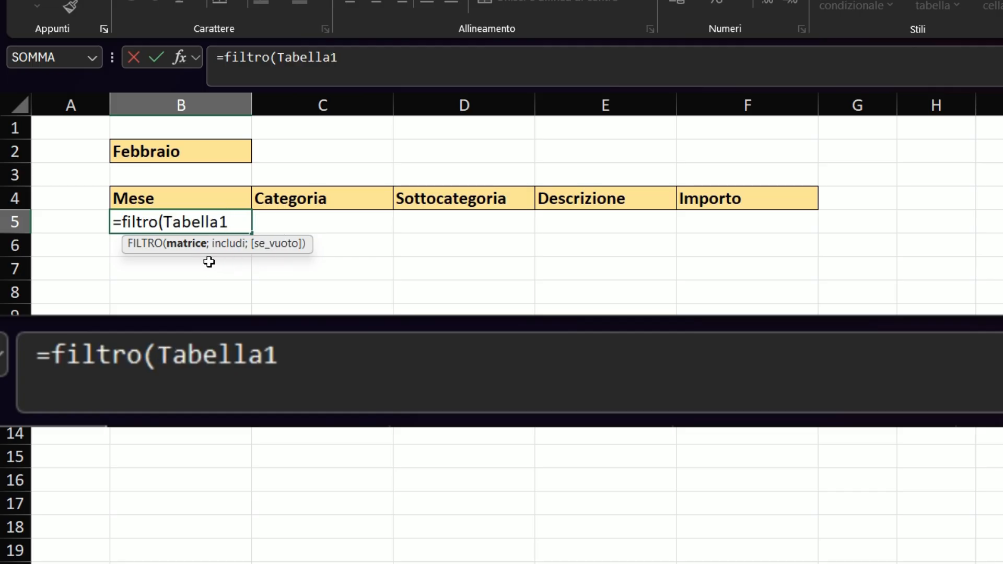
text(;)
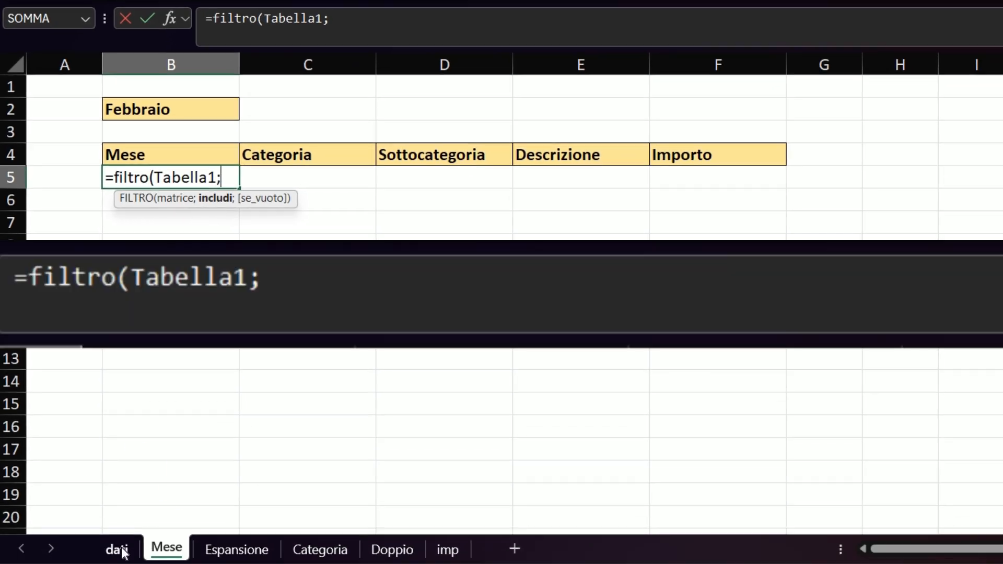
Add the table's Mese column, from the dati sheet, to the formula as the field tested by the include argument.
click(118, 549)
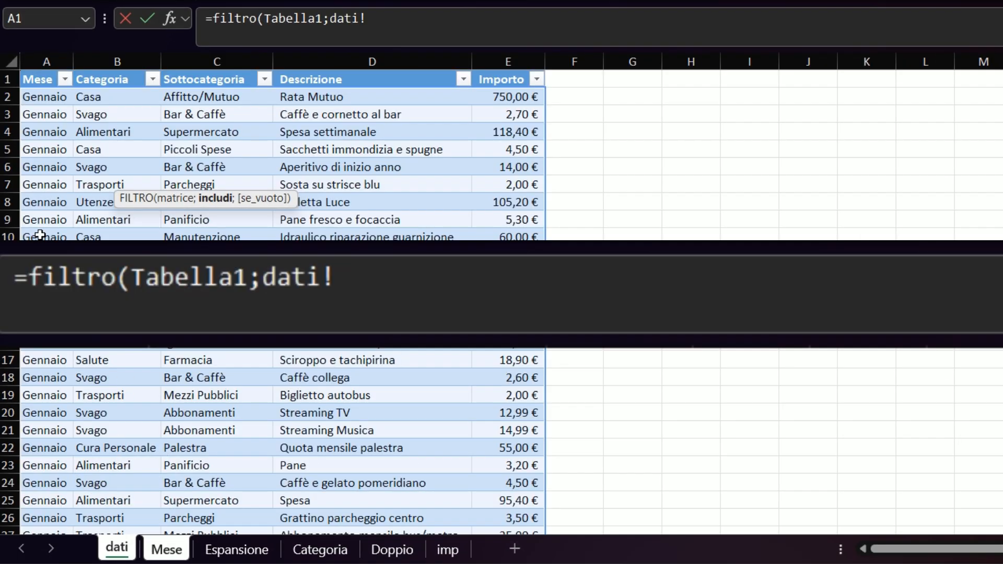
click(54, 97)
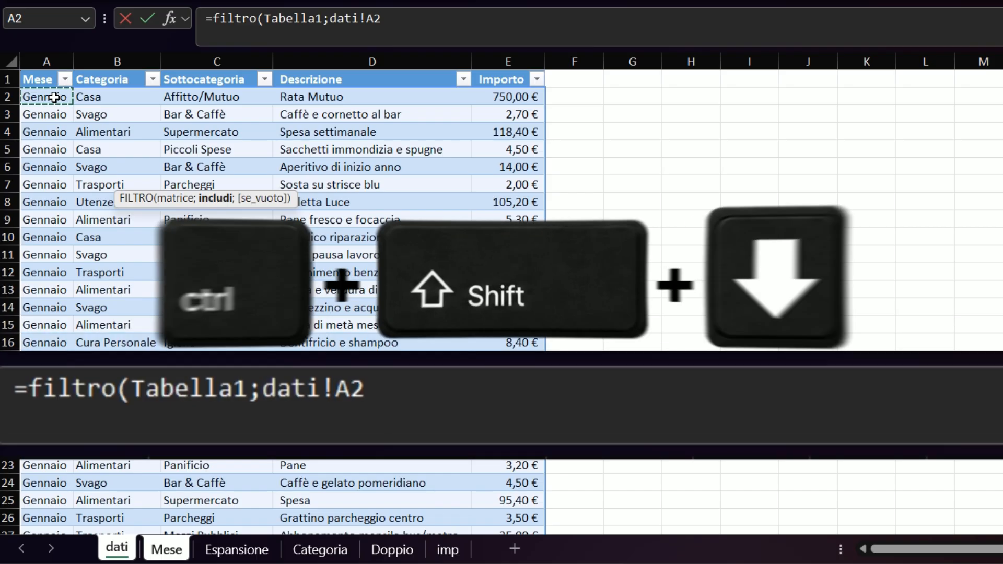
key(ctrl+shift+Down)
scroll(66, 203, up, 20)
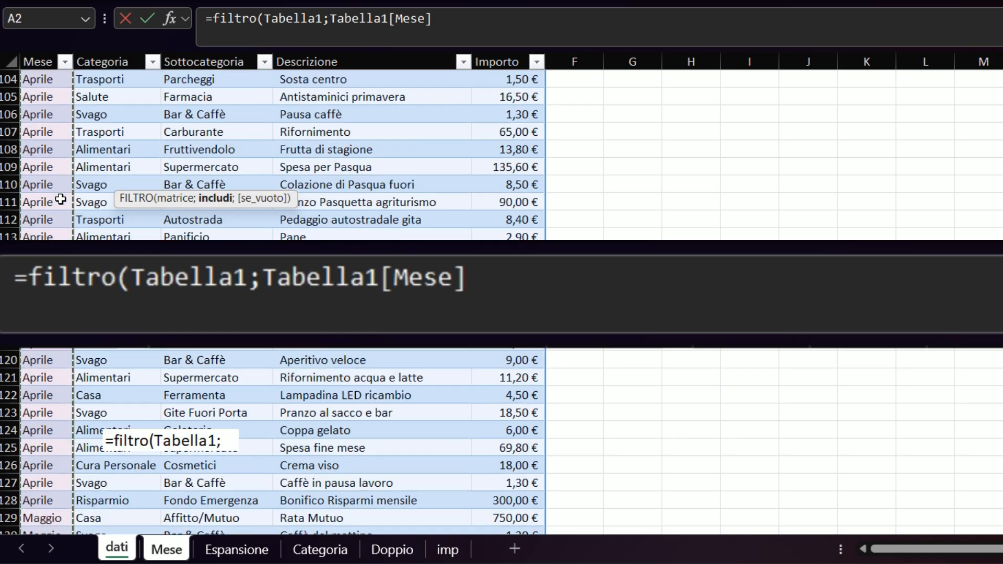
scroll(60, 199, up, 5)
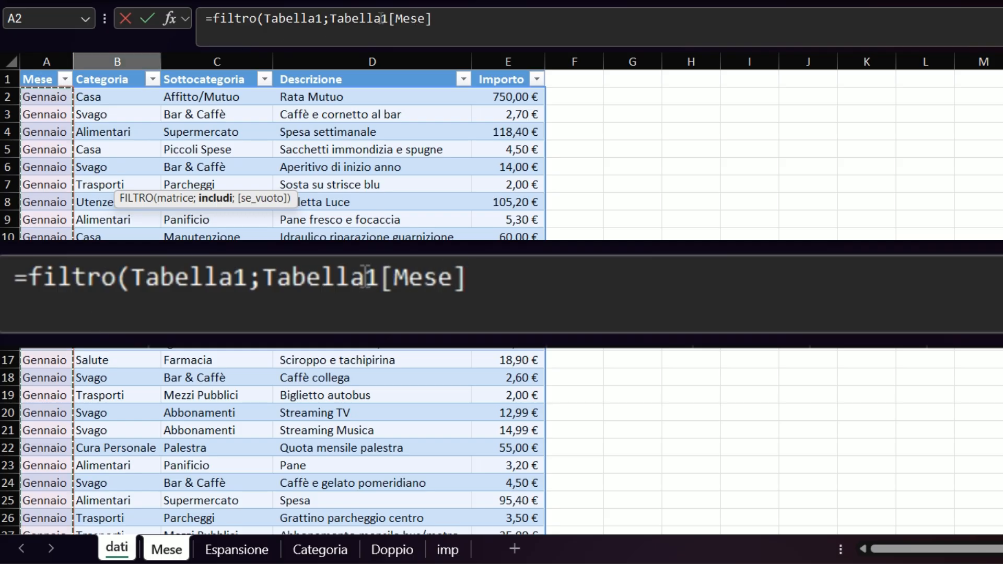
click(437, 19)
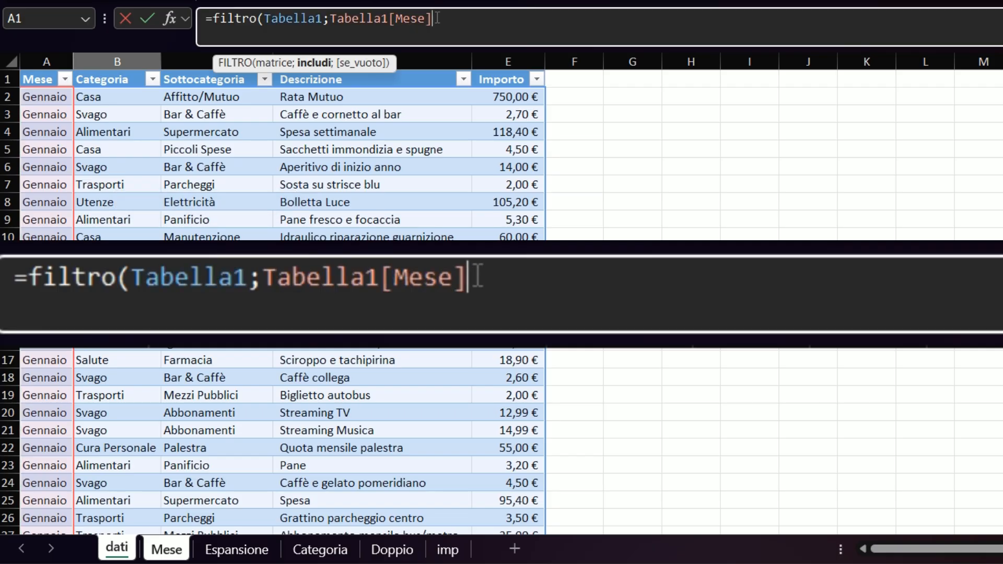
Complete the condition as Tabella1[Mese]=Mese!B2, close the formula and enter it.
text(=)
click(178, 551)
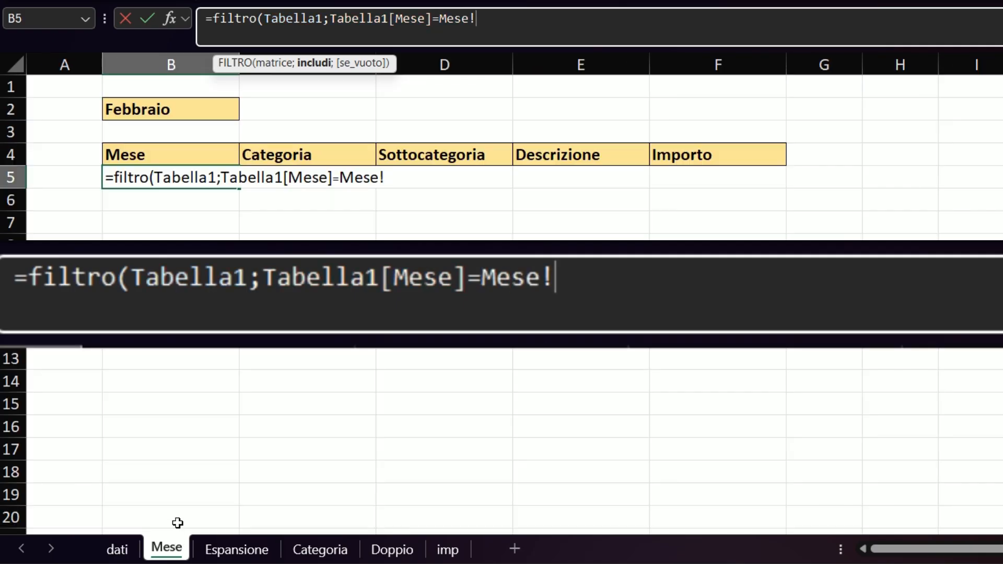
click(208, 108)
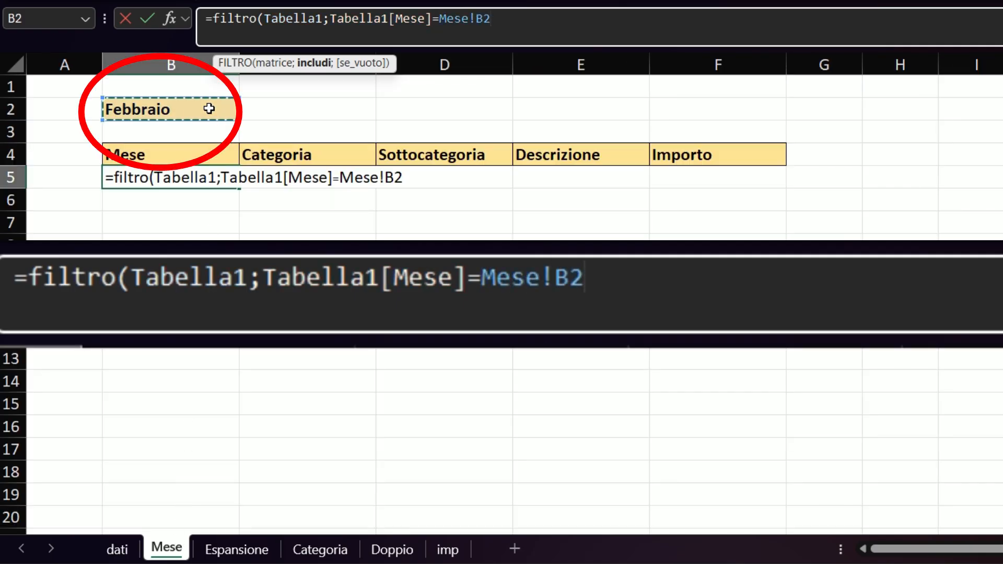
text())
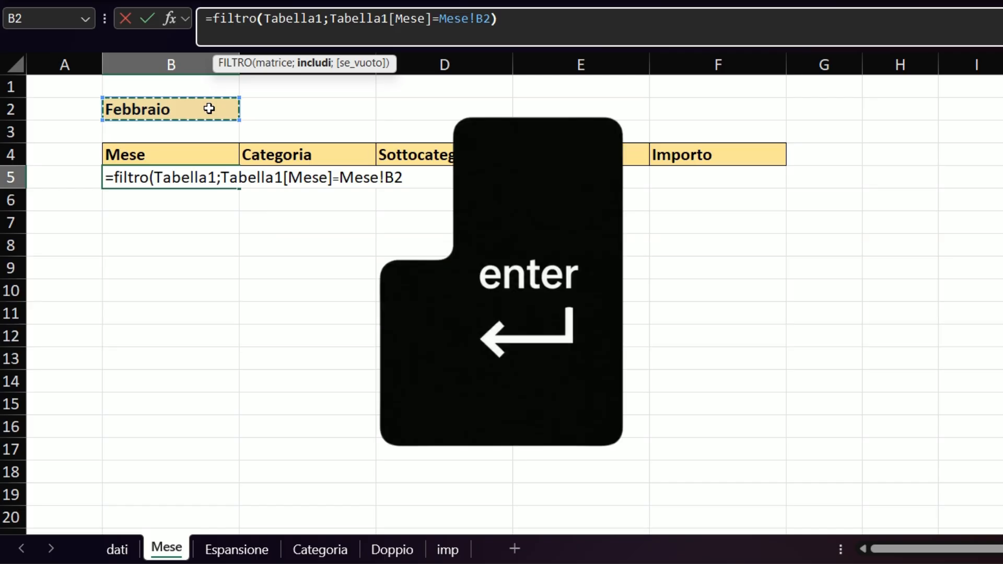
key(Return)
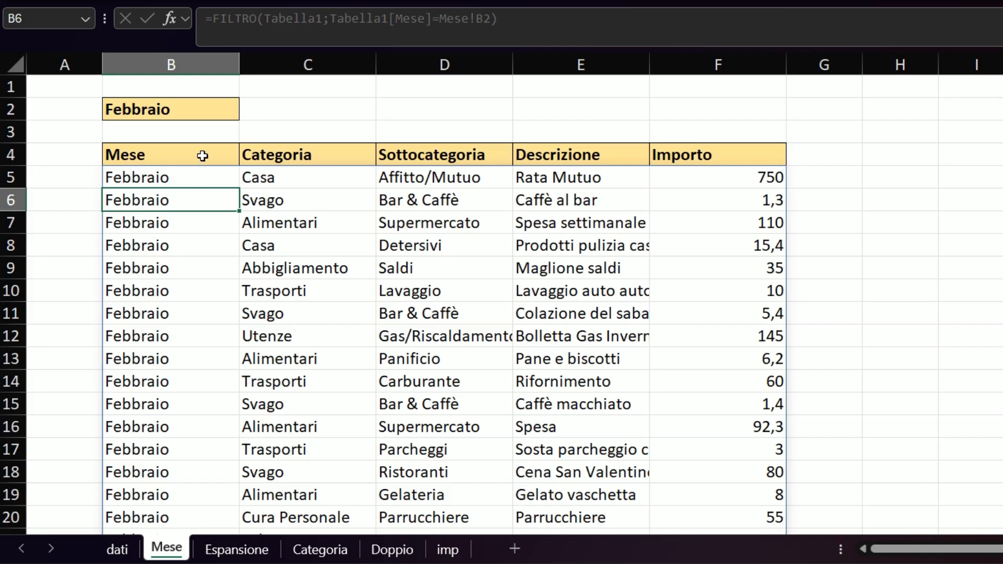
Switch the month in B2 to Gennaio and look through the filtered expense rows.
click(207, 109)
click(246, 114)
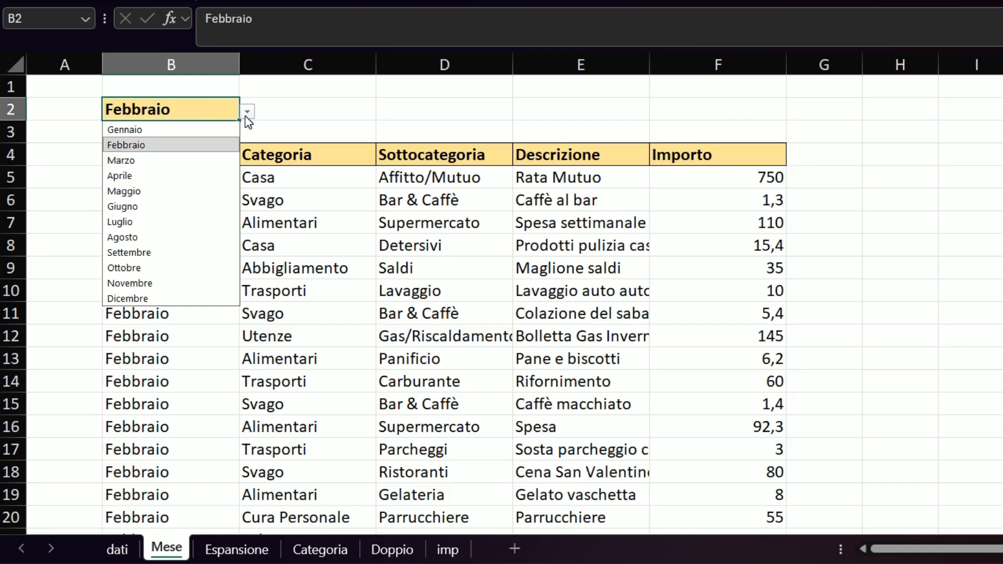
click(191, 130)
scroll(174, 310, down, 4)
scroll(175, 311, down, 7)
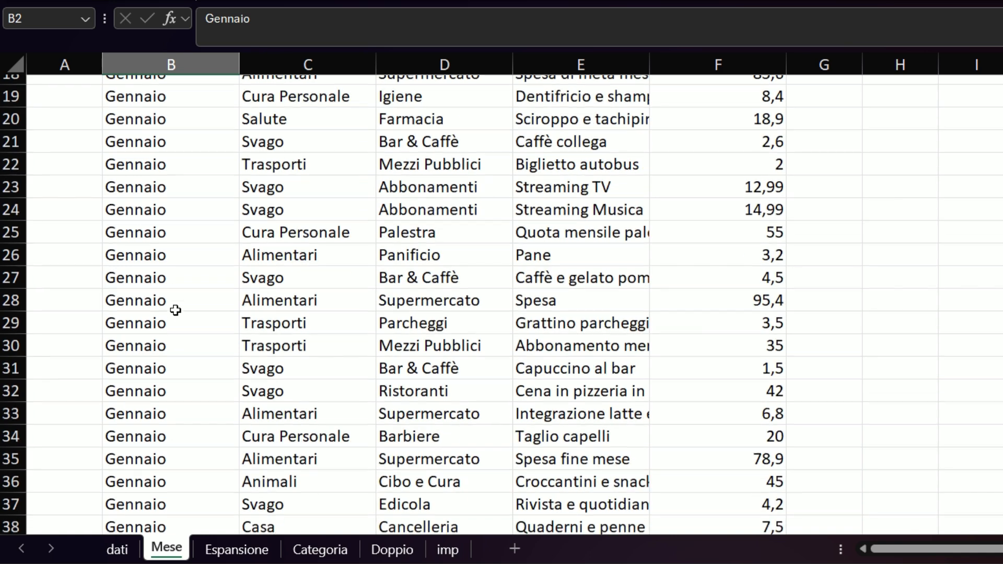
scroll(175, 310, up, 11)
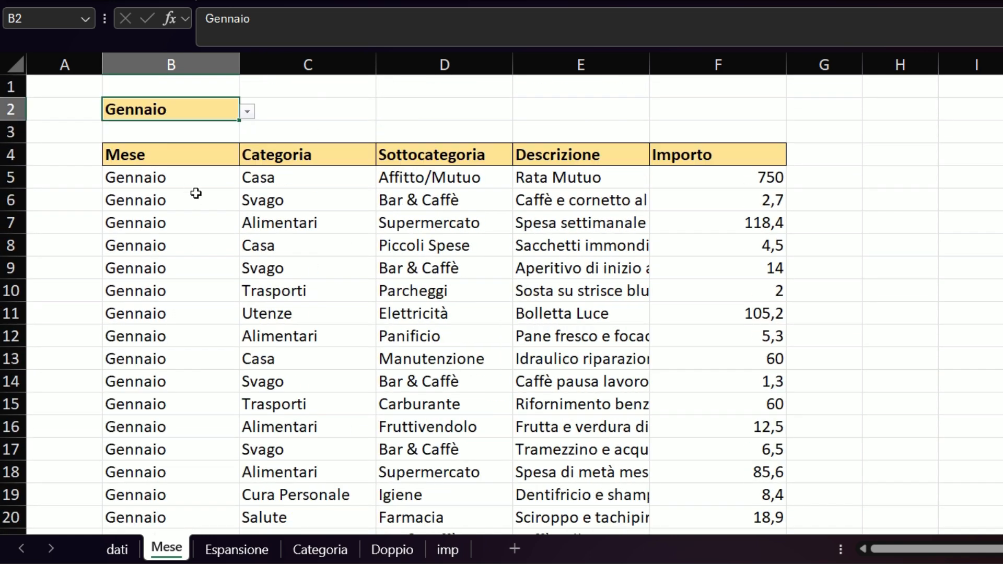
Check on the dati sheet which month the expense table's data ends with, and return to the Mese sheet.
click(117, 547)
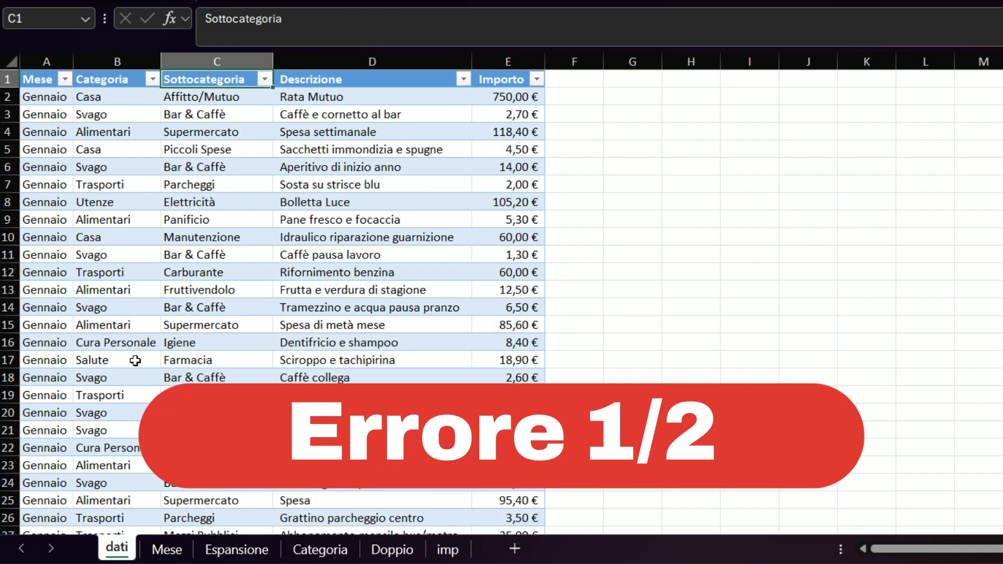
click(64, 171)
key(ctrl+Down)
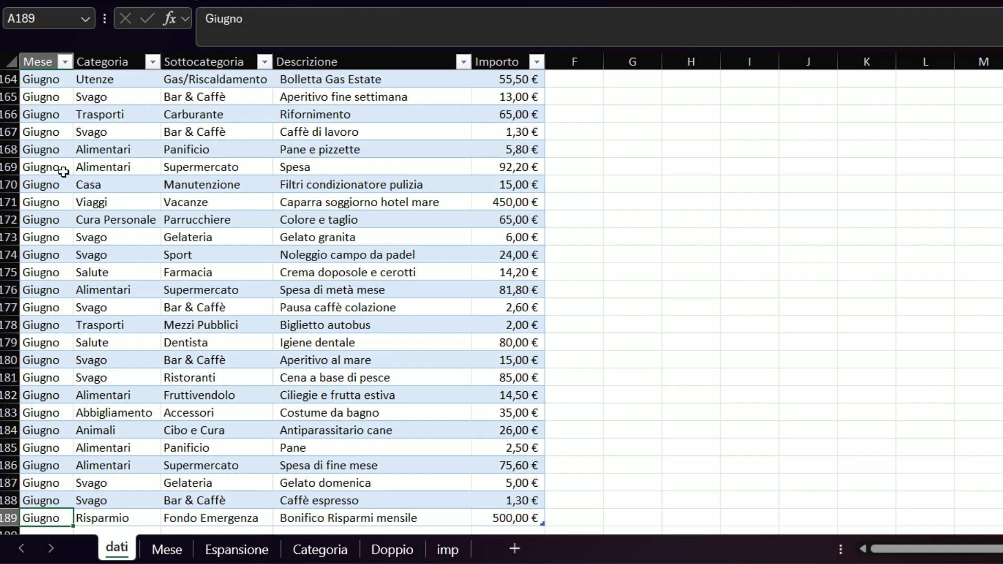
key(ctrl+Up)
click(166, 548)
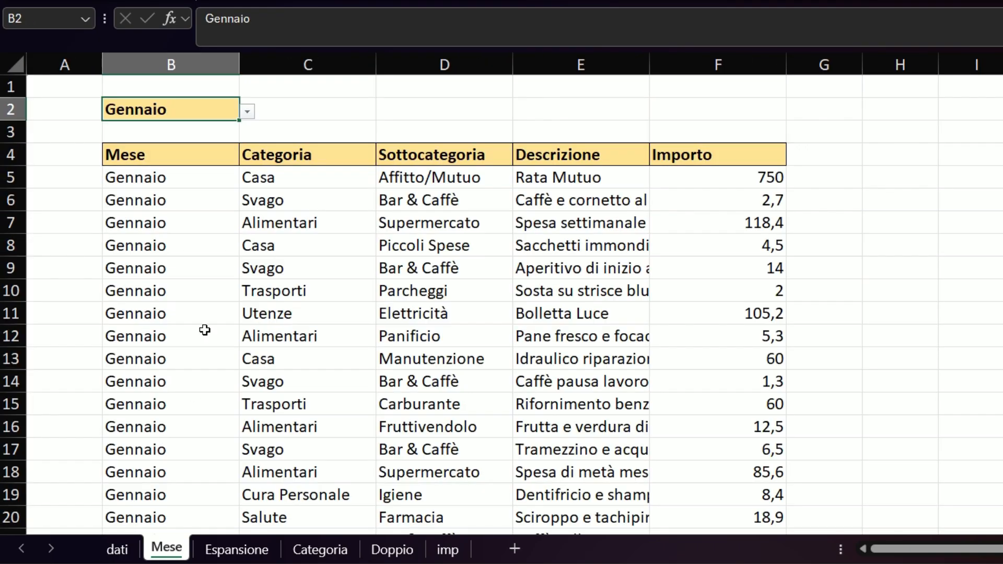
Set the month in B2 to Luglio and check the FILTRO formula's result in B5 for this month.
click(247, 112)
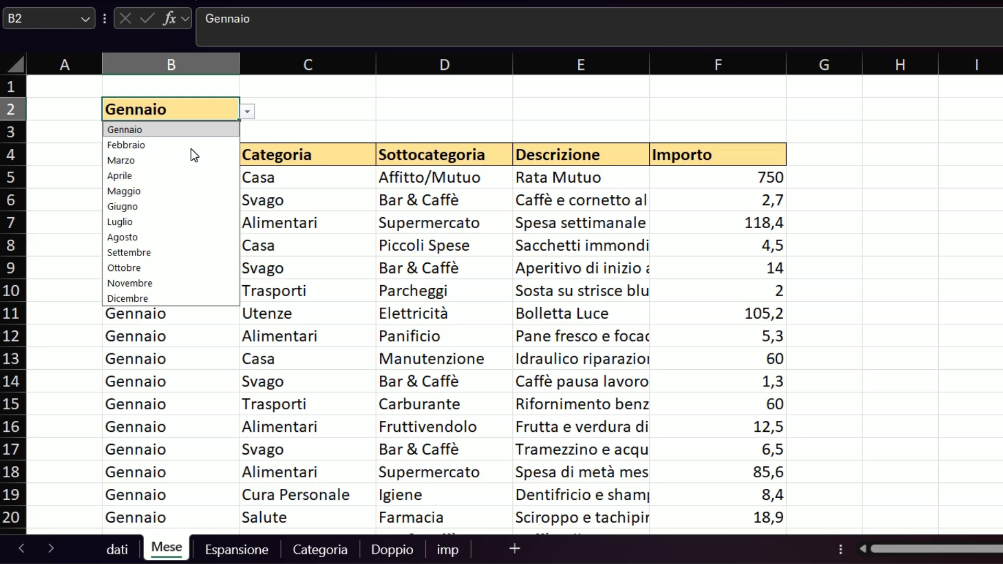
click(130, 221)
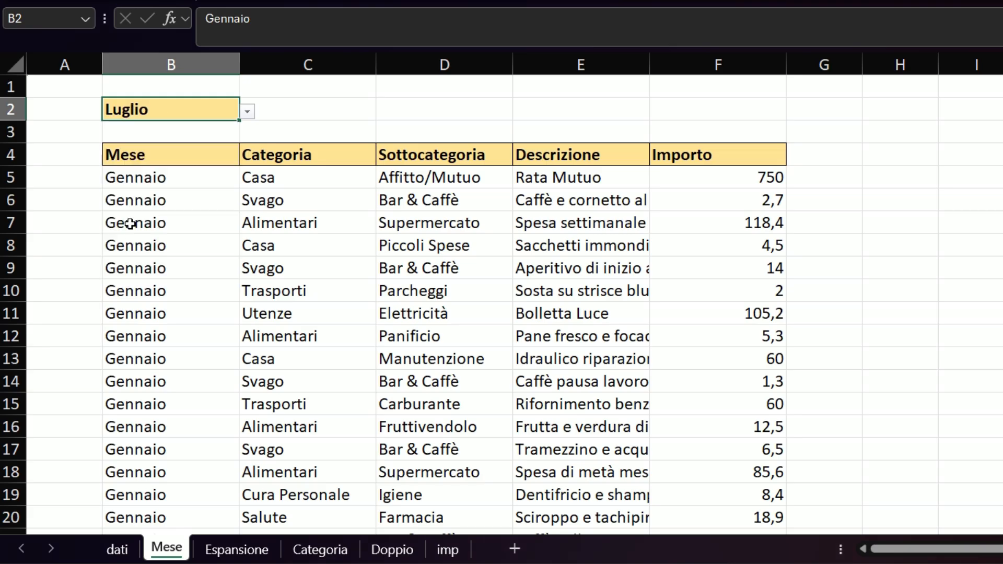
click(209, 178)
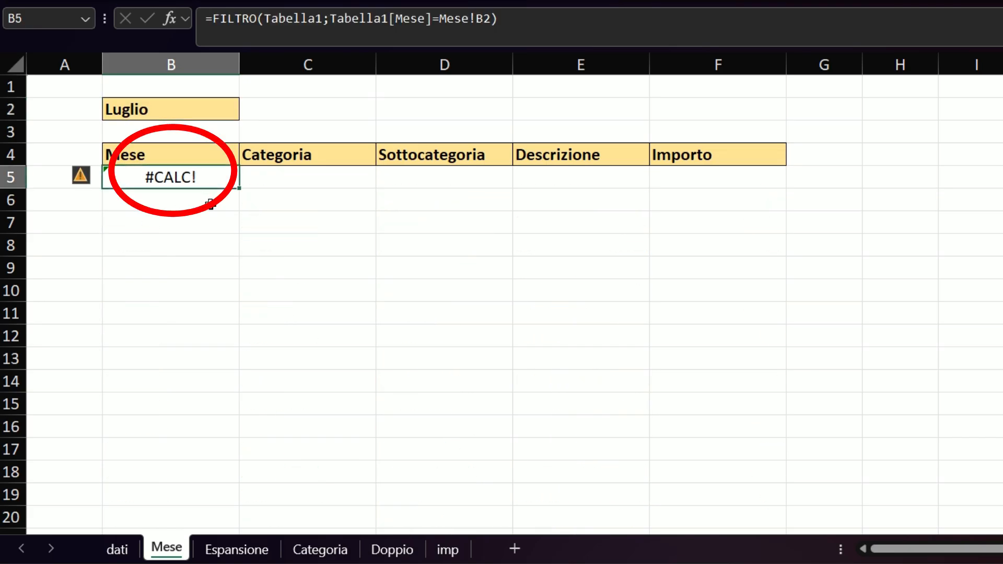
click(127, 537)
click(165, 546)
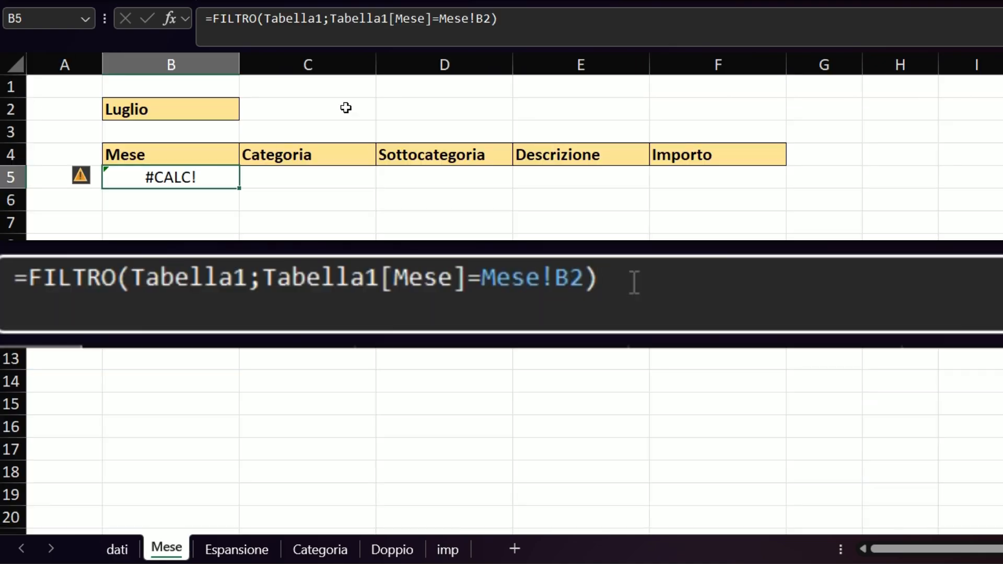
Add "Non trovato" as the se_vuoto argument of the FILTRO formula in B5 and enter the formula.
click(515, 21)
key(BackSpace)
text(;)
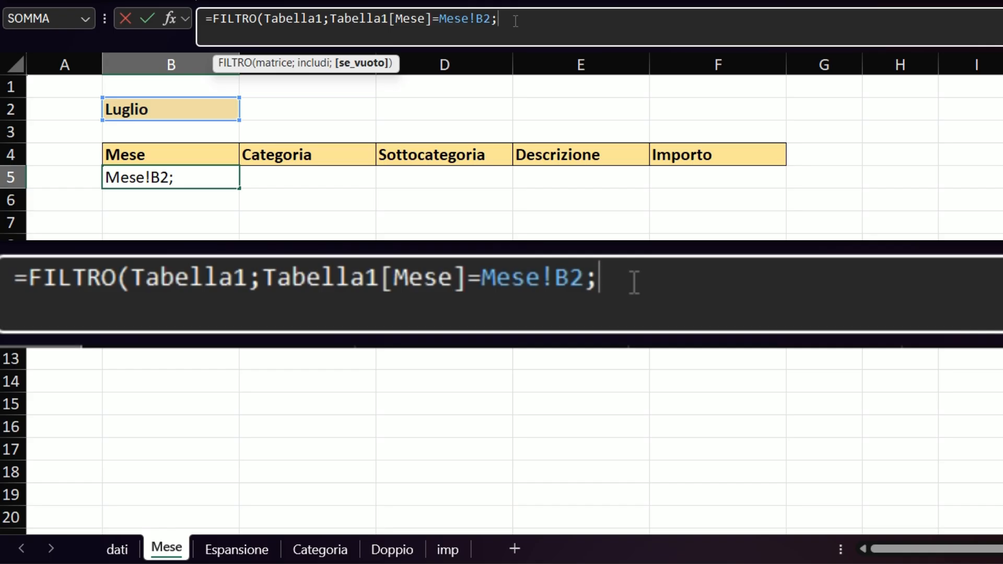
text("Non t)
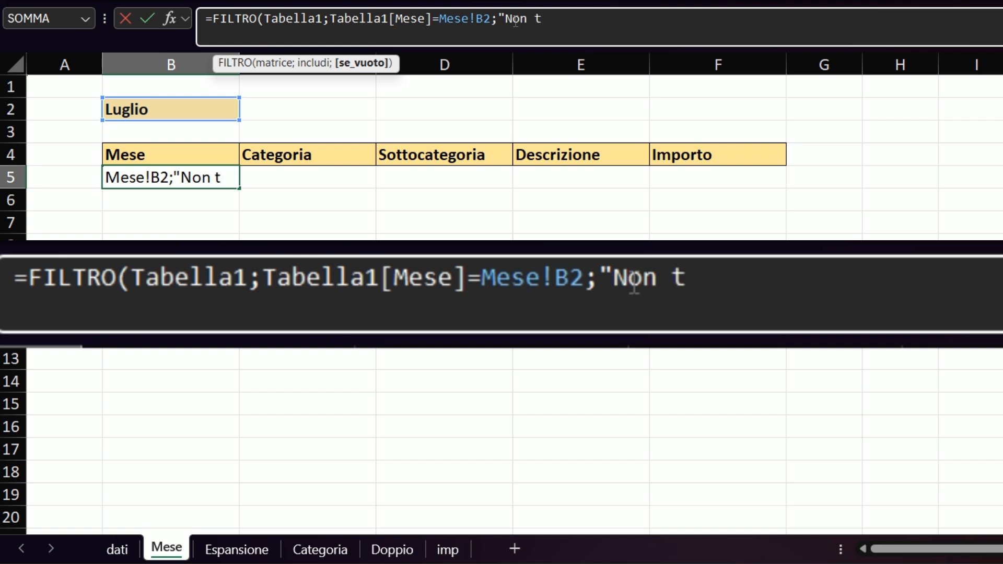
text(rovato"))
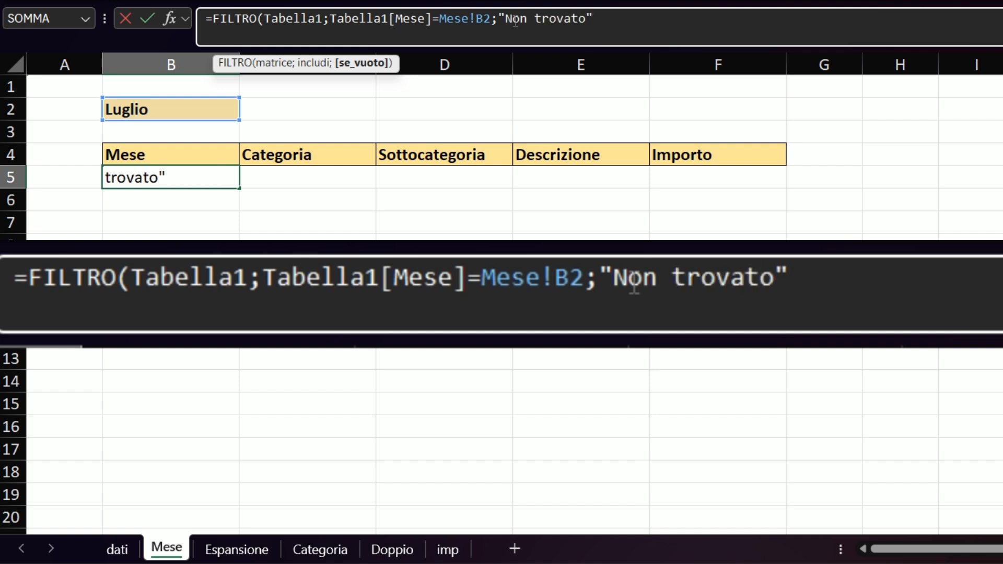
key(Return)
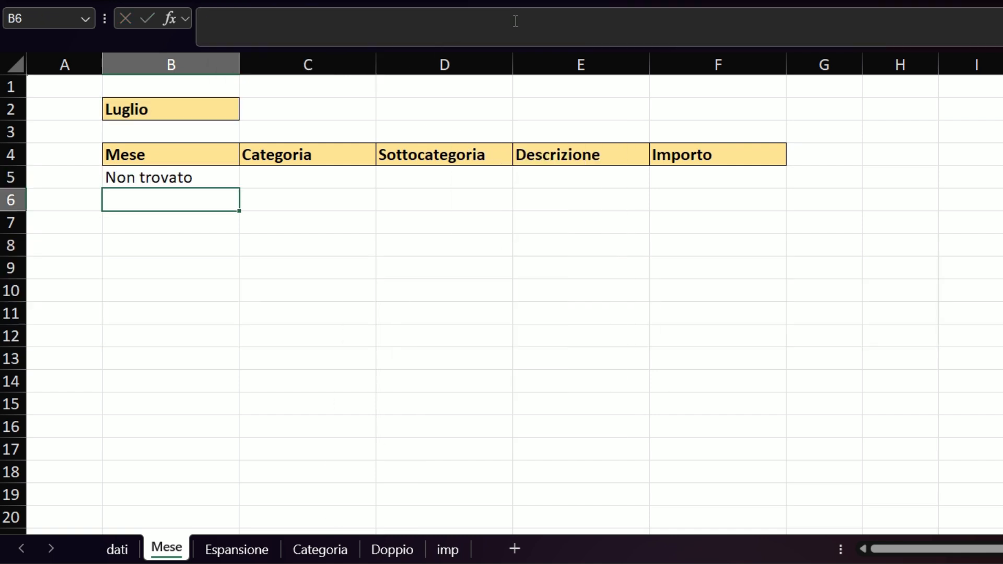
Test the formula by switching the month in B2 to Ottobre, Gennaio and Ottobre again, and check cell B5.
click(218, 105)
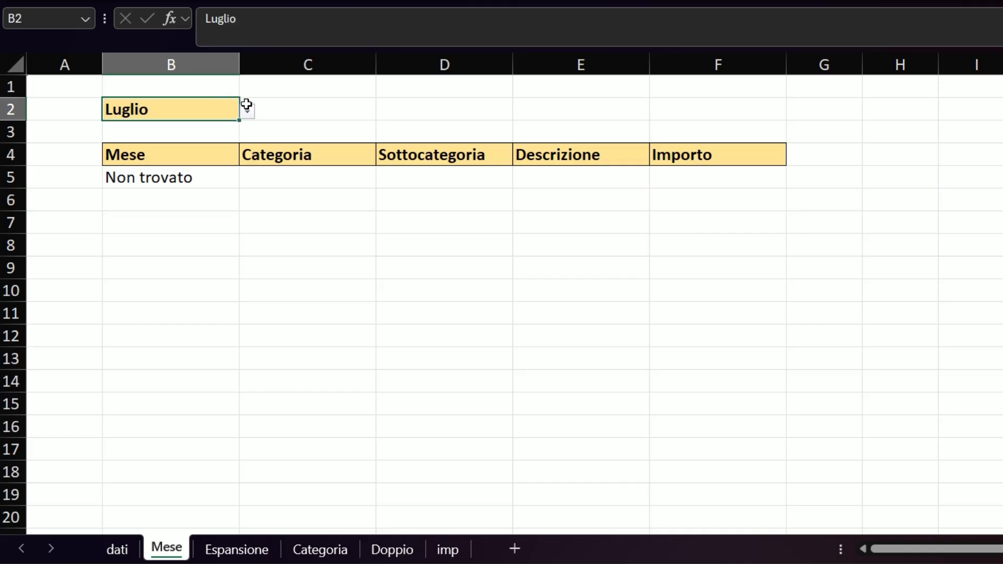
click(247, 111)
click(177, 268)
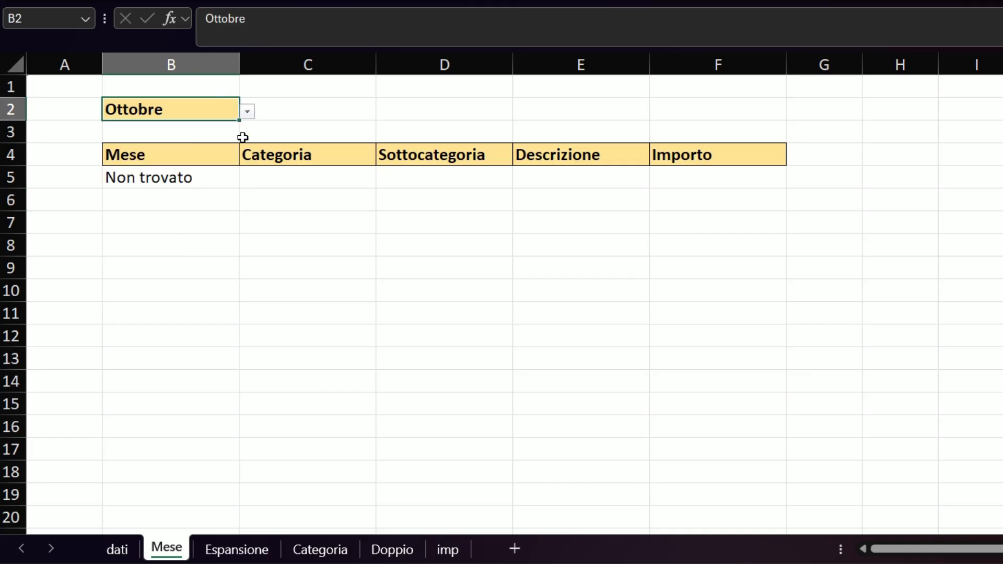
click(247, 113)
click(226, 129)
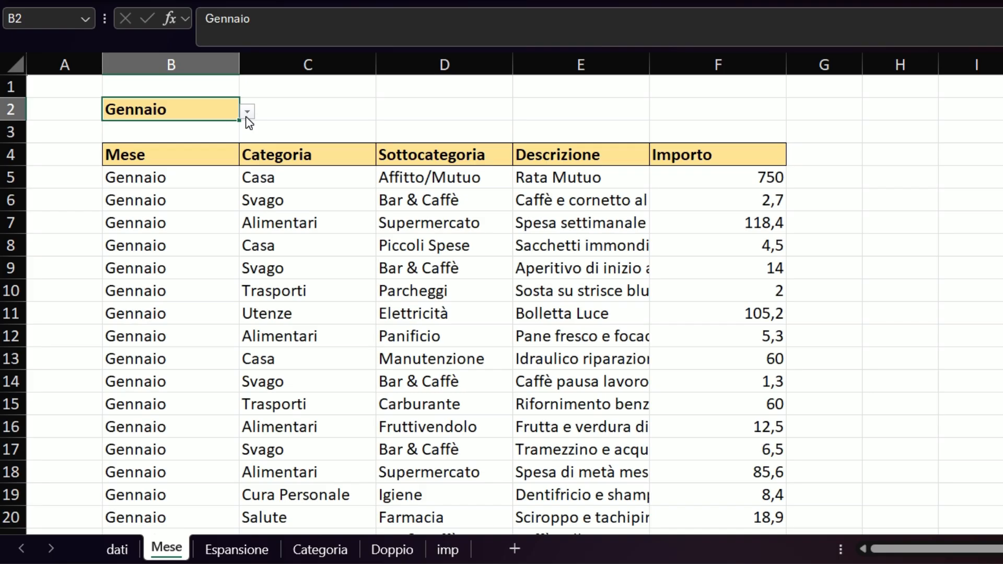
click(247, 111)
click(149, 267)
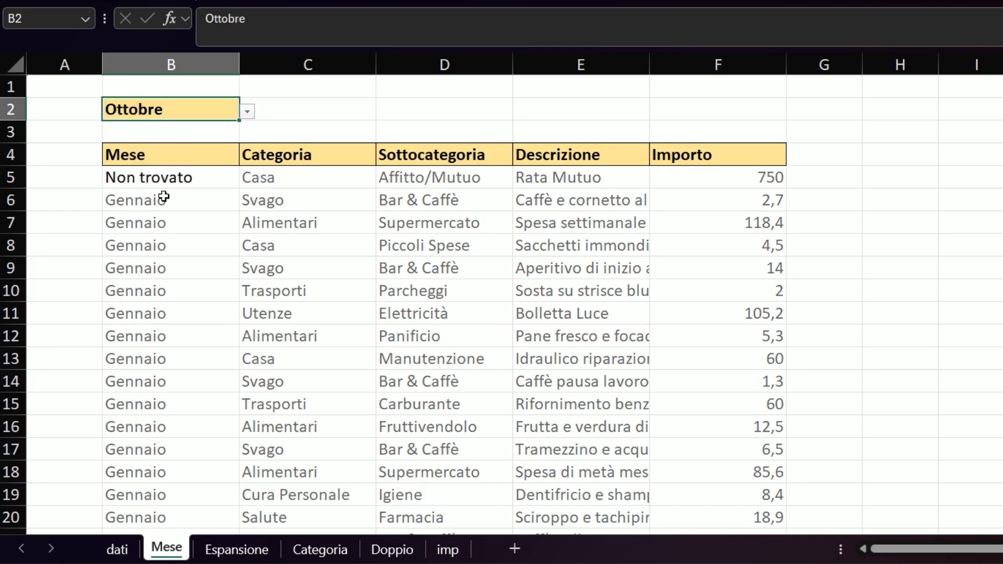
click(125, 176)
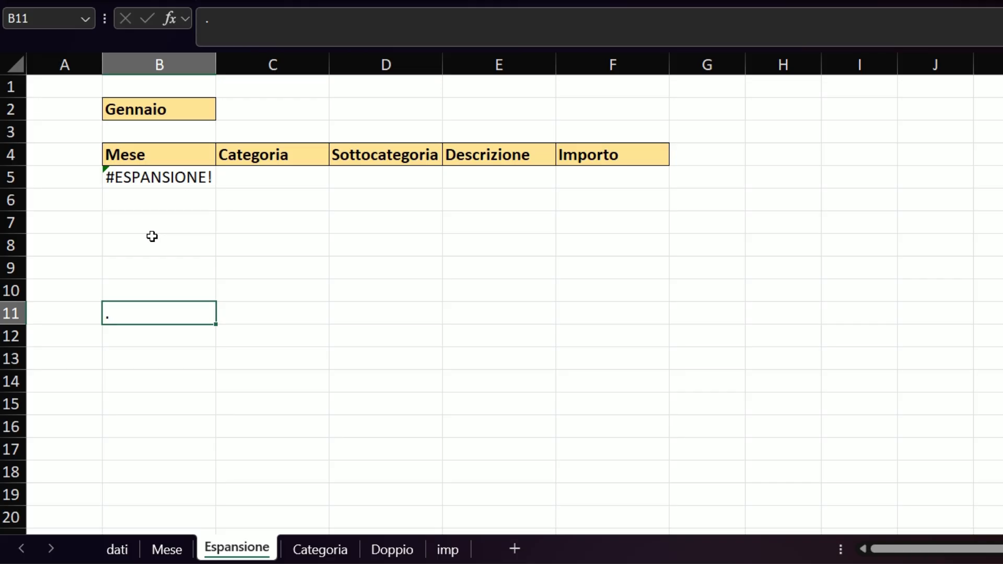
Examine the spill range of the FILTRO formula on the Mese sheet with Gennaio as the month.
click(184, 196)
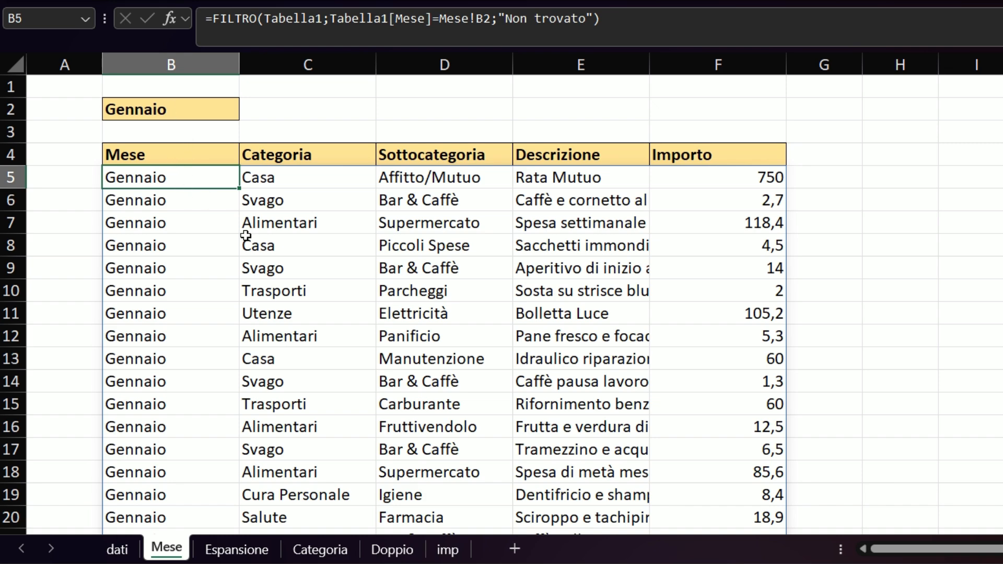
scroll(191, 192, down, 1)
scroll(191, 192, down, 11)
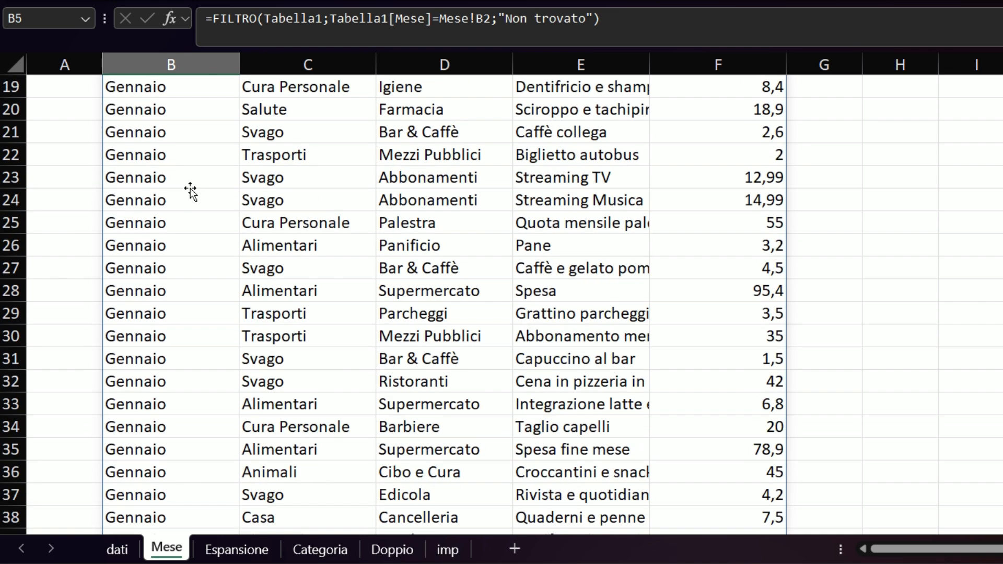
scroll(195, 190, up, 12)
Clear the stray dot in cell B11 of the Espansione sheet and look through the filtered rows.
click(236, 549)
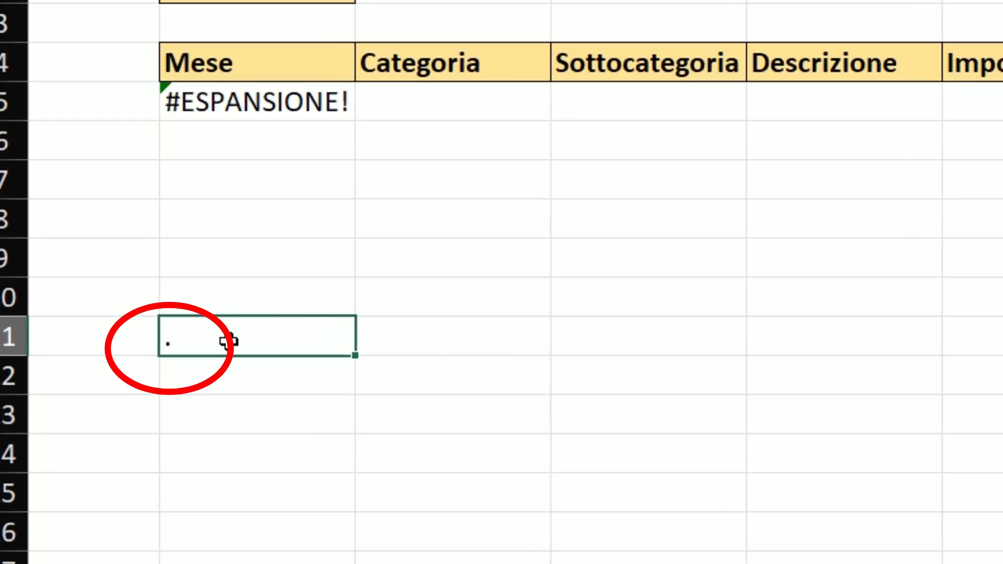
key(Delete)
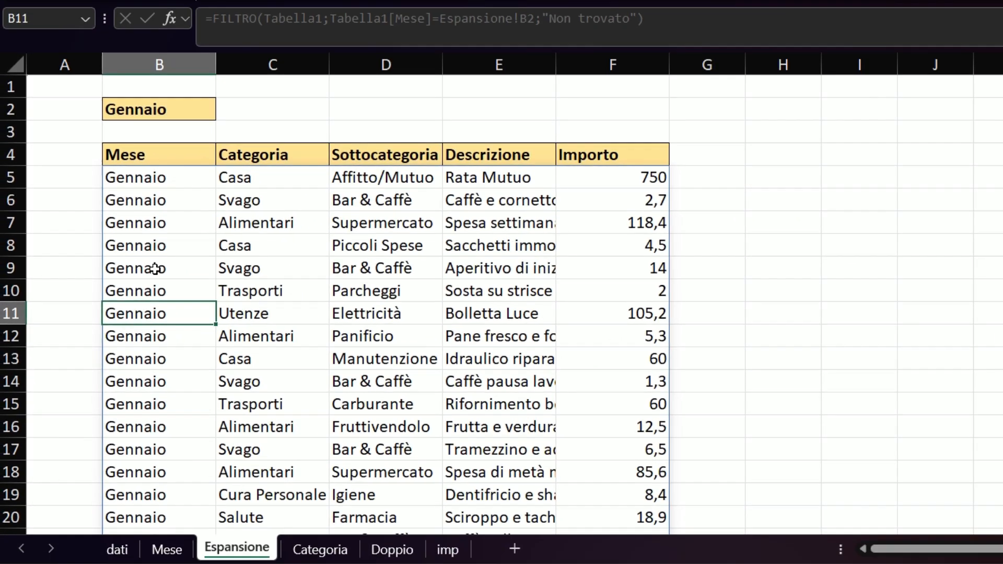
scroll(251, 259, down, 7)
scroll(155, 269, down, 4)
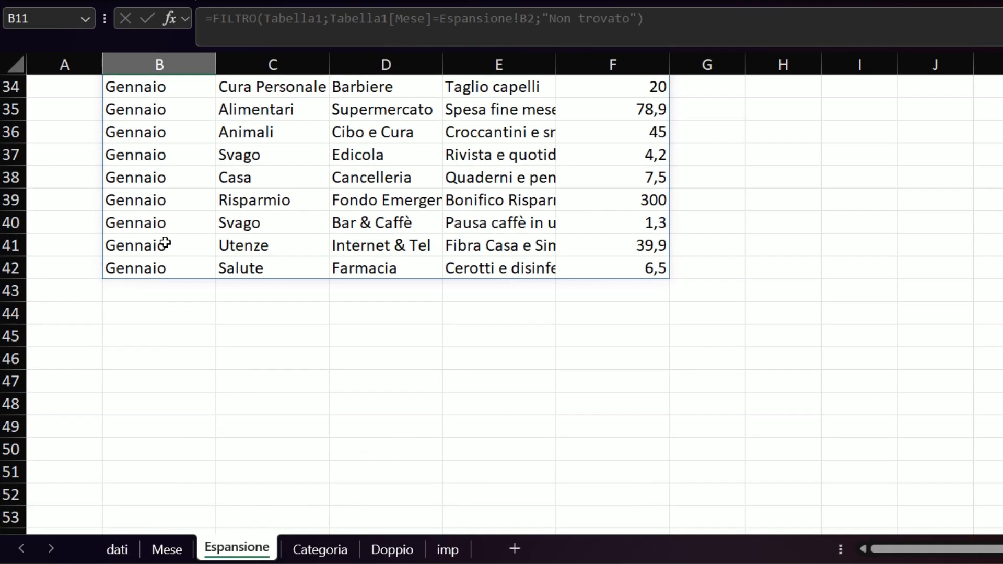
scroll(162, 245, up, 11)
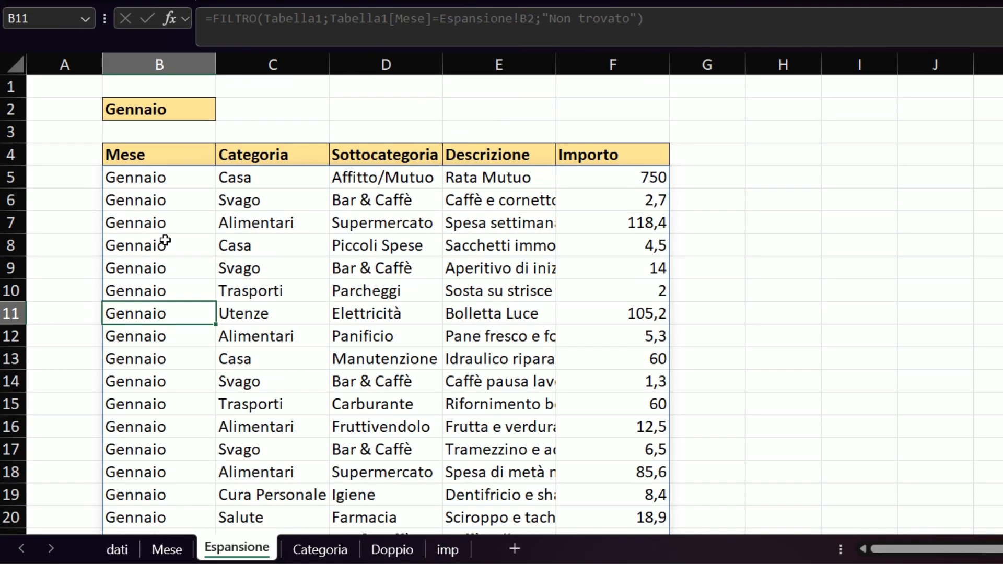
Enter the test text lasjldkjsalkj in cell C10, inside the FILTRO formula's spill range.
click(254, 292)
text(lasjldkjsalkj)
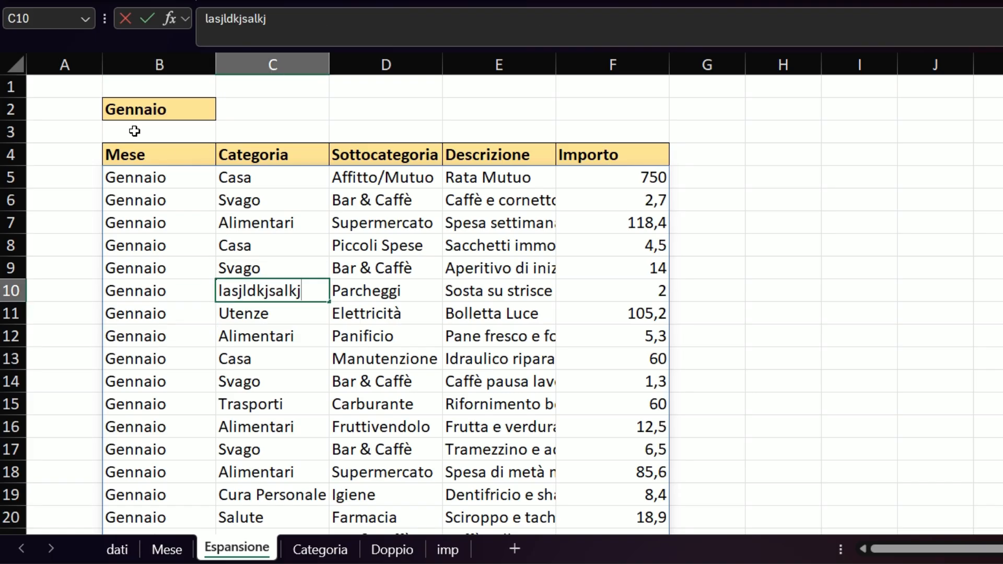
key(Return)
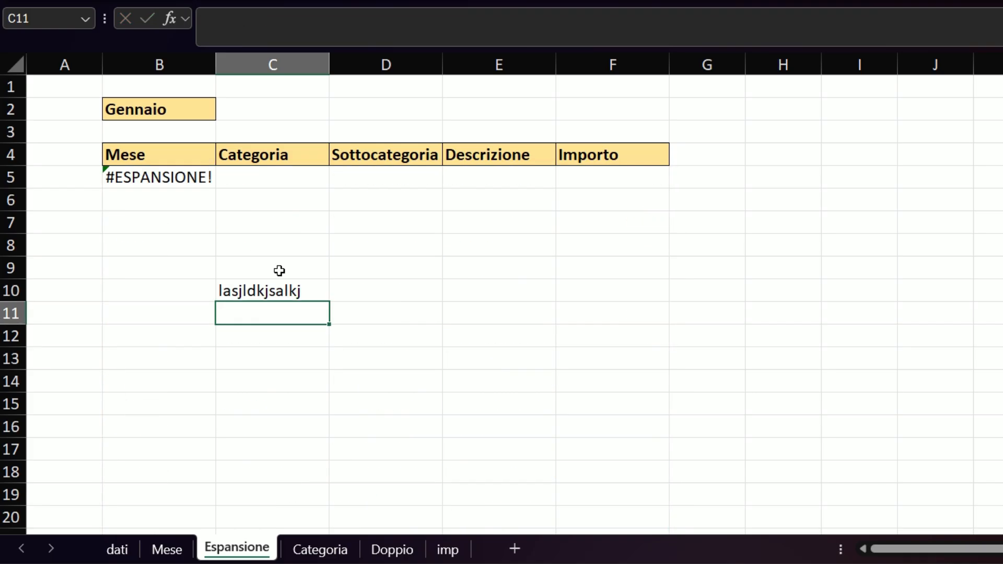
Inspect the range the B5 formula needs to spill into and clear the test text from C10.
click(176, 178)
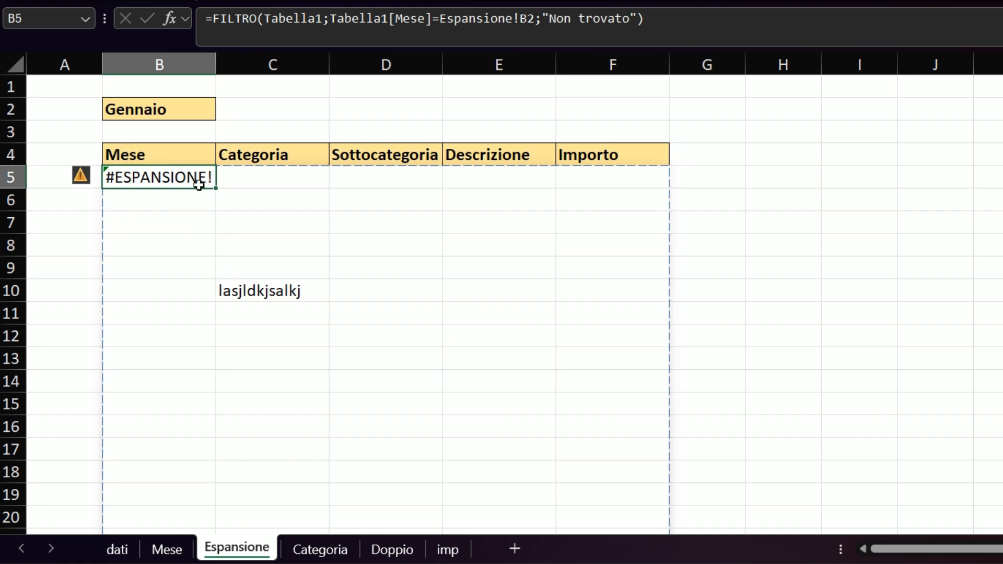
scroll(334, 295, down, 3)
scroll(333, 294, up, 3)
click(310, 293)
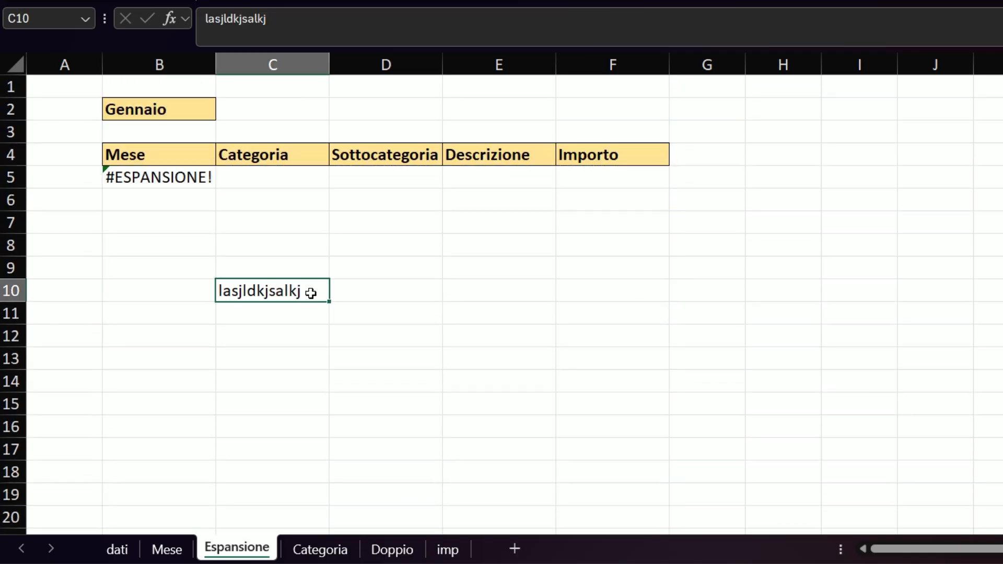
key(Delete)
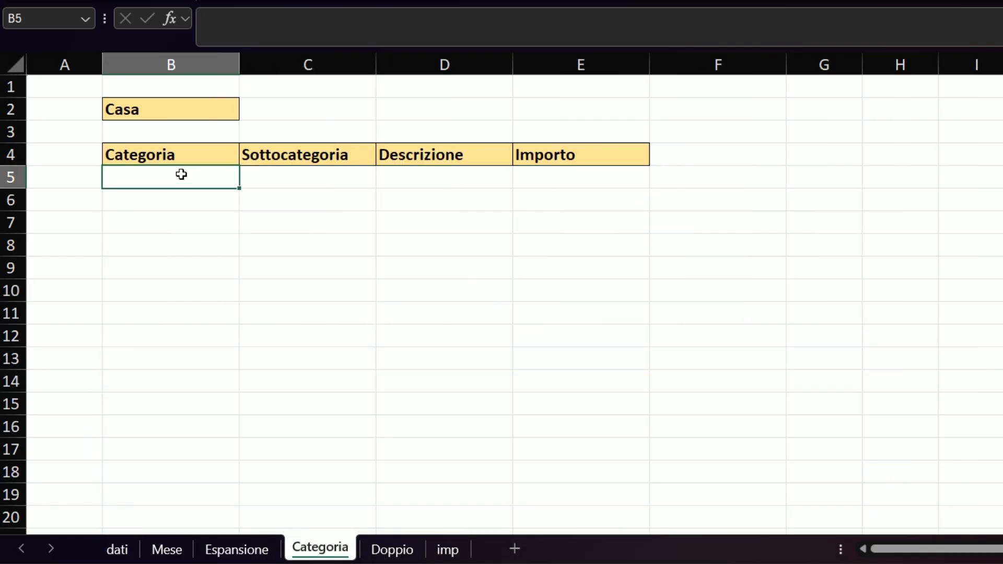
Compare the first header, B4, on the Categoria sheet with the one on the Espansione sheet.
click(191, 147)
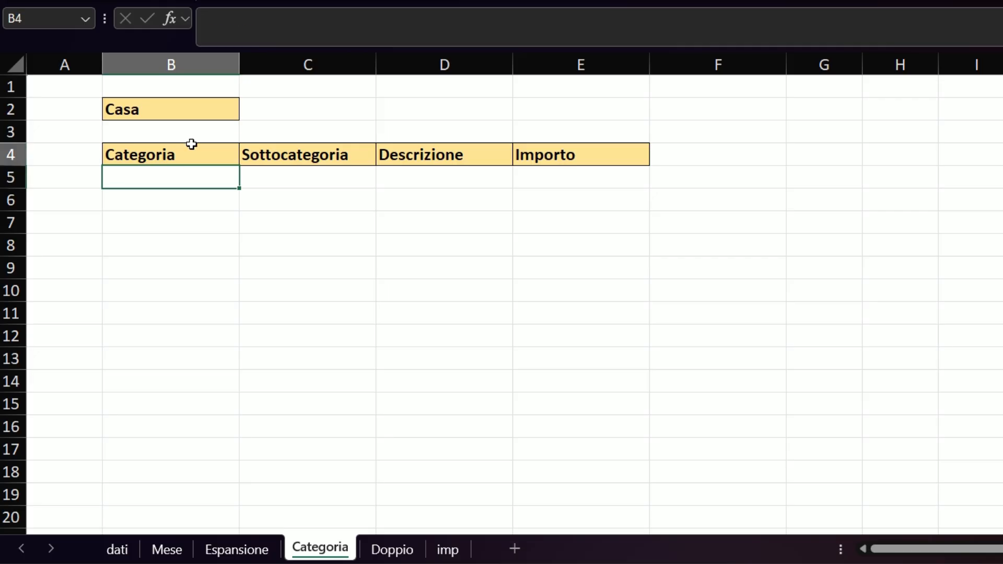
click(237, 548)
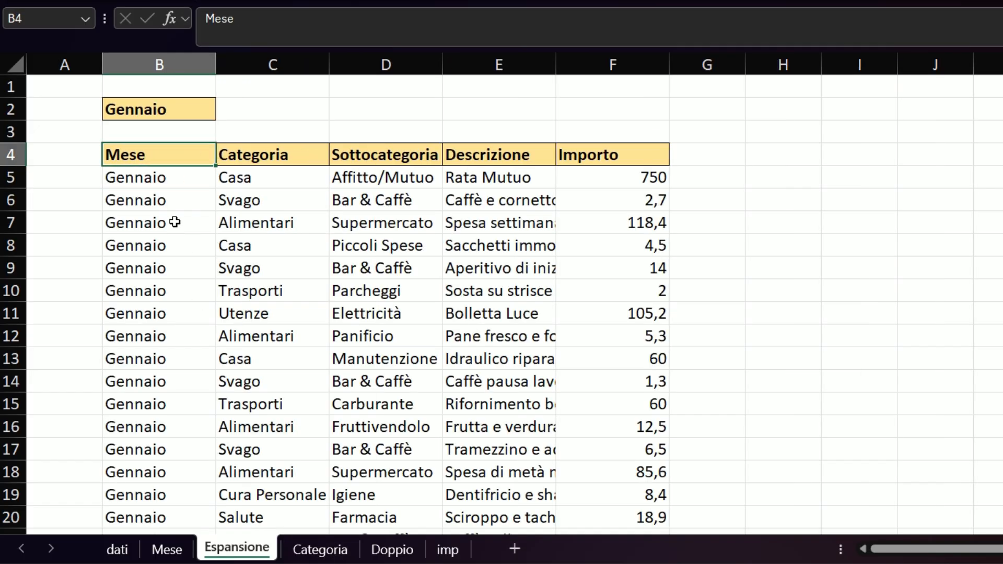
mouse_move(157, 153)
mouse_down()
mouse_move(150, 197)
mouse_move(201, 465)
mouse_move(171, 152)
mouse_up()
click(320, 550)
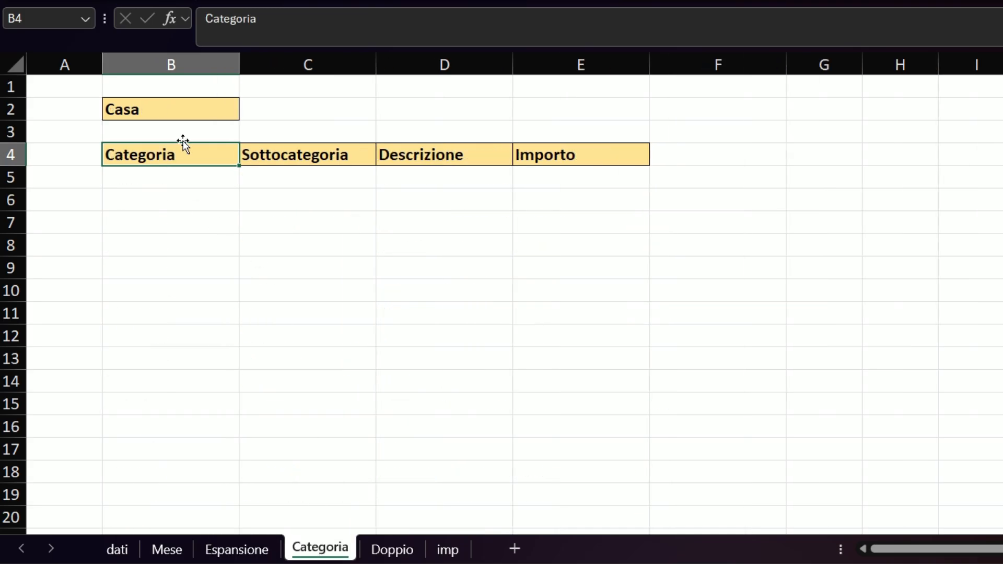
Start a FILTRO formula in B5 of the Categoria sheet with Tabella1[[Categoria]:[Importo]] from the dati sheet as its array.
click(223, 186)
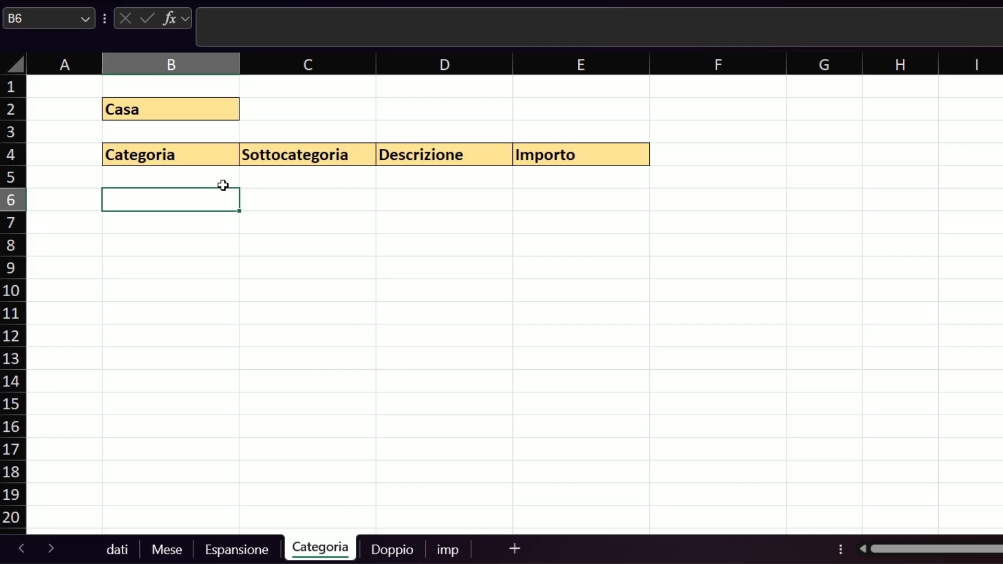
click(223, 186)
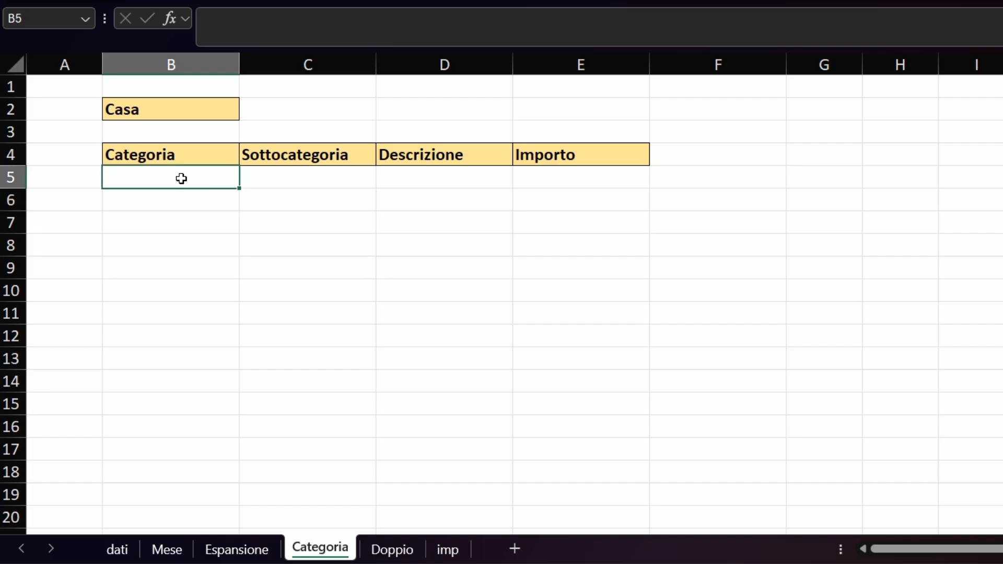
text(=filtro)
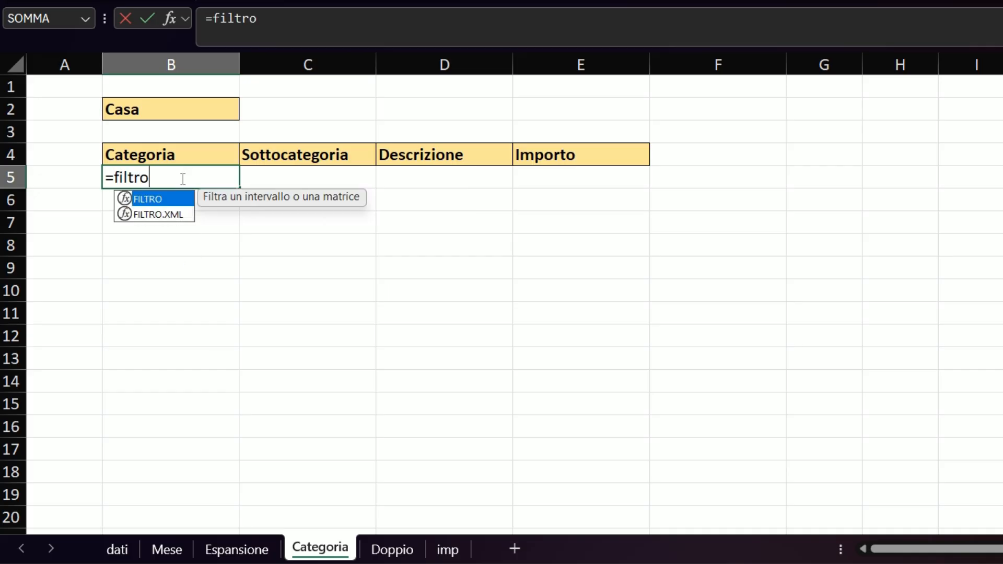
text(()
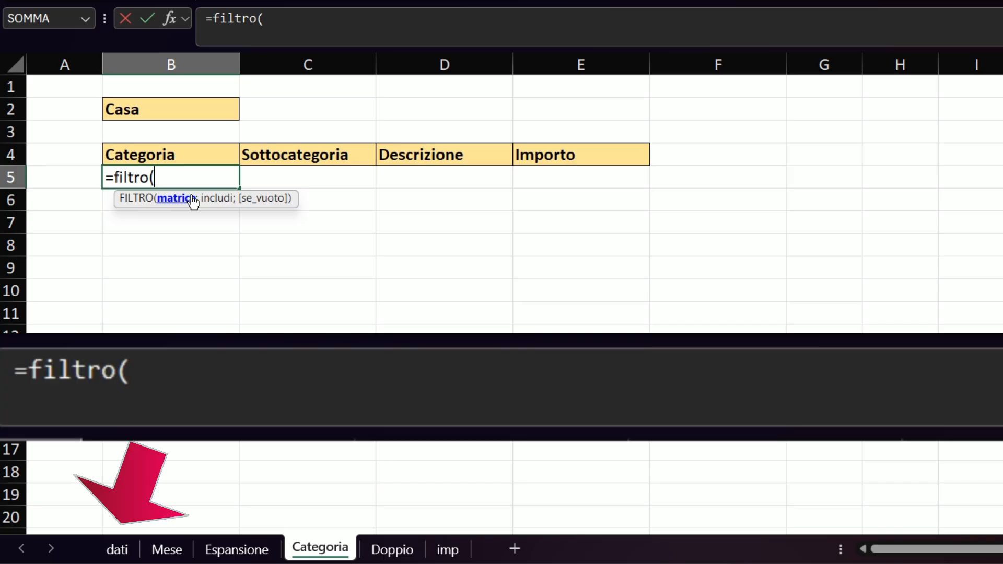
click(115, 549)
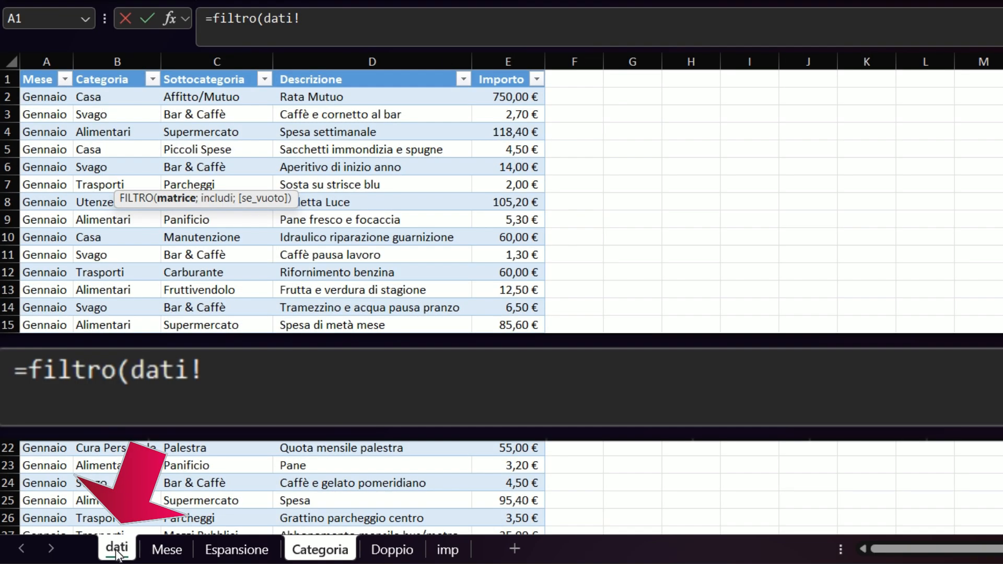
click(119, 99)
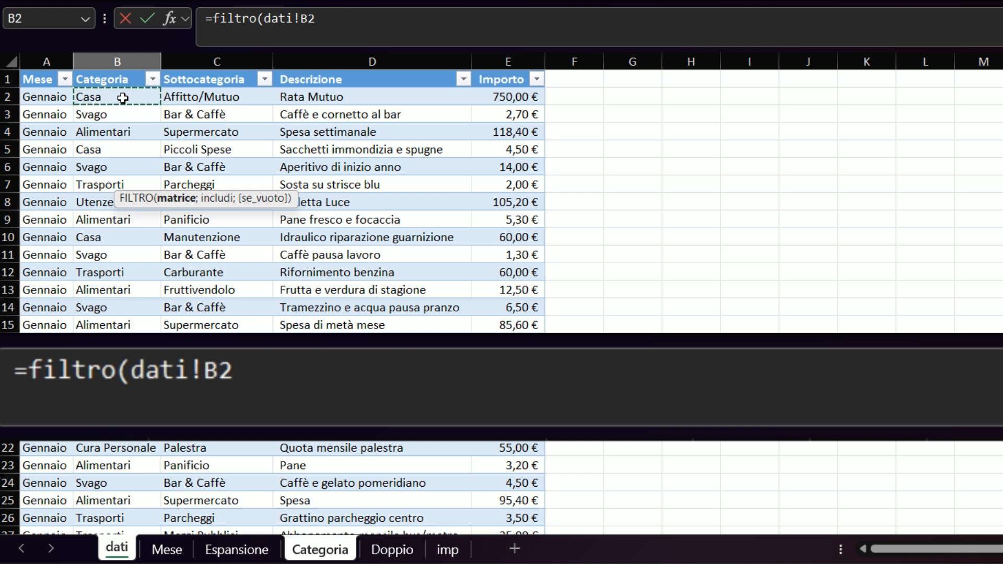
drag(123, 98, 501, 94)
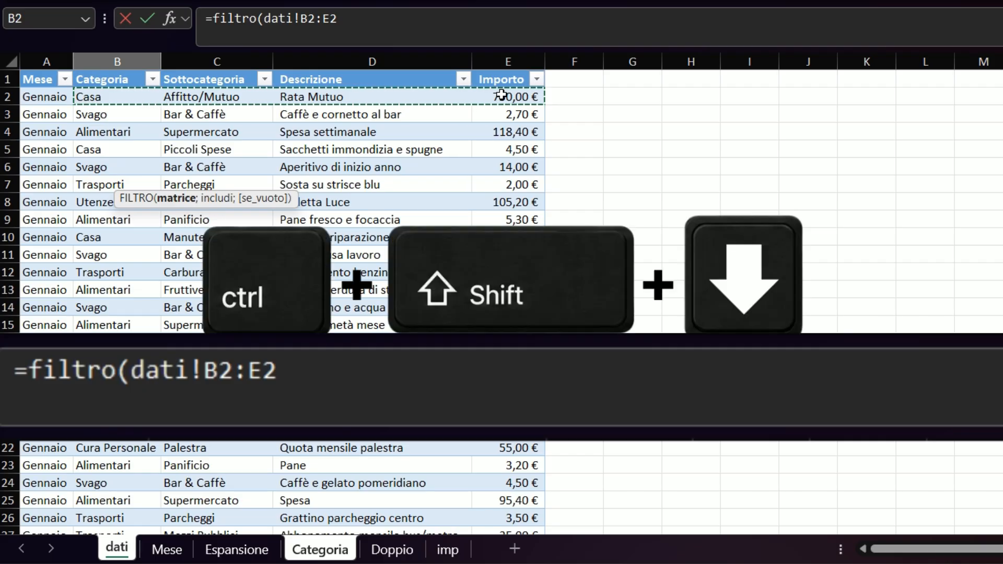
key(ctrl+shift+Down)
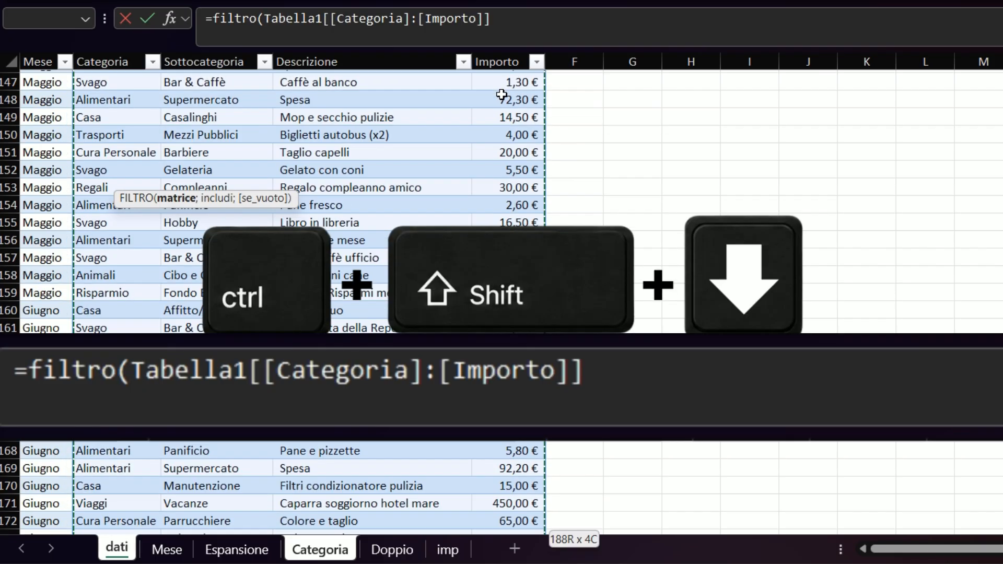
scroll(276, 244, up, 20)
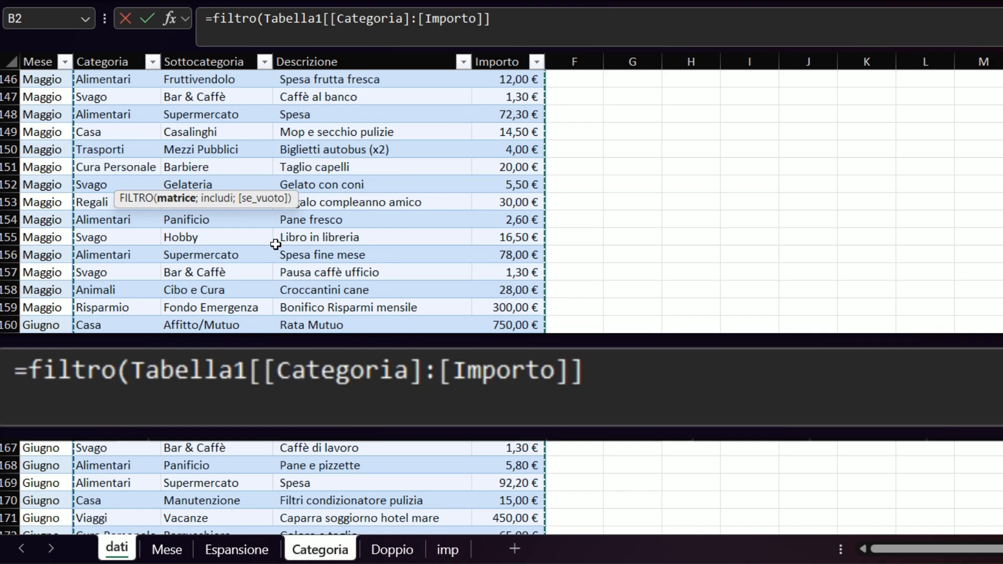
scroll(276, 244, up, 15)
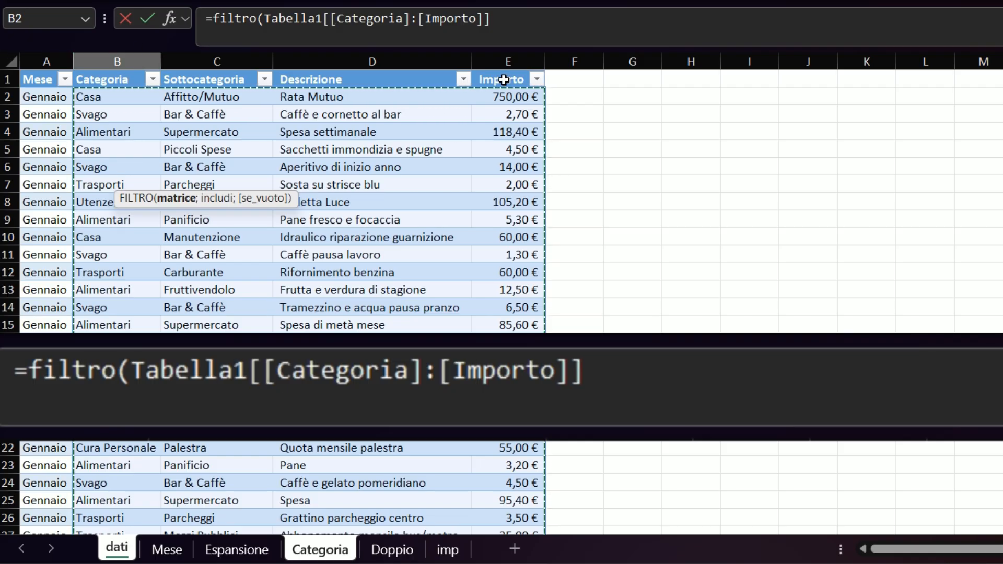
click(507, 17)
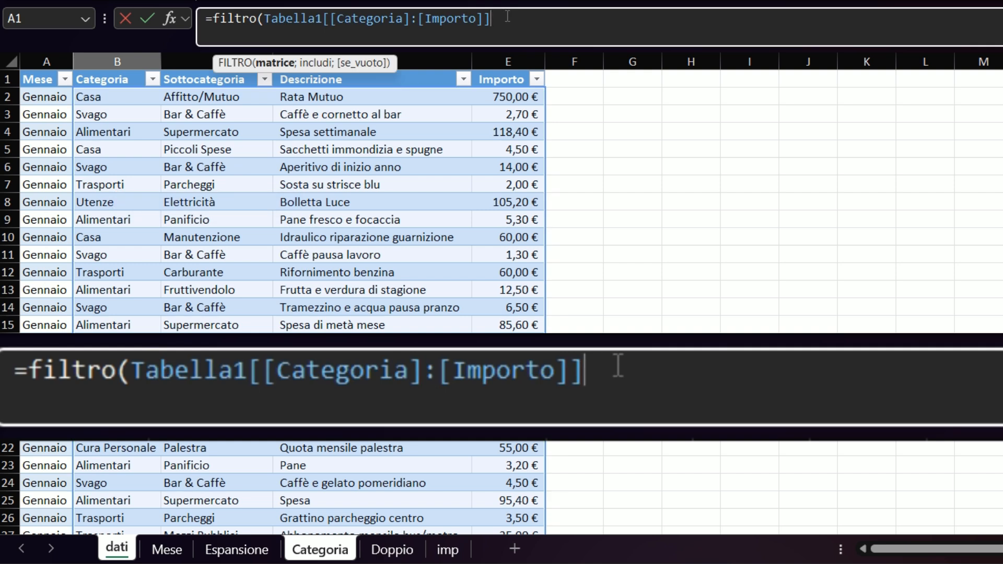
Add the include condition that Tabella1[Categoria] from the dati sheet equals cell B2 of the Categoria sheet.
text(;)
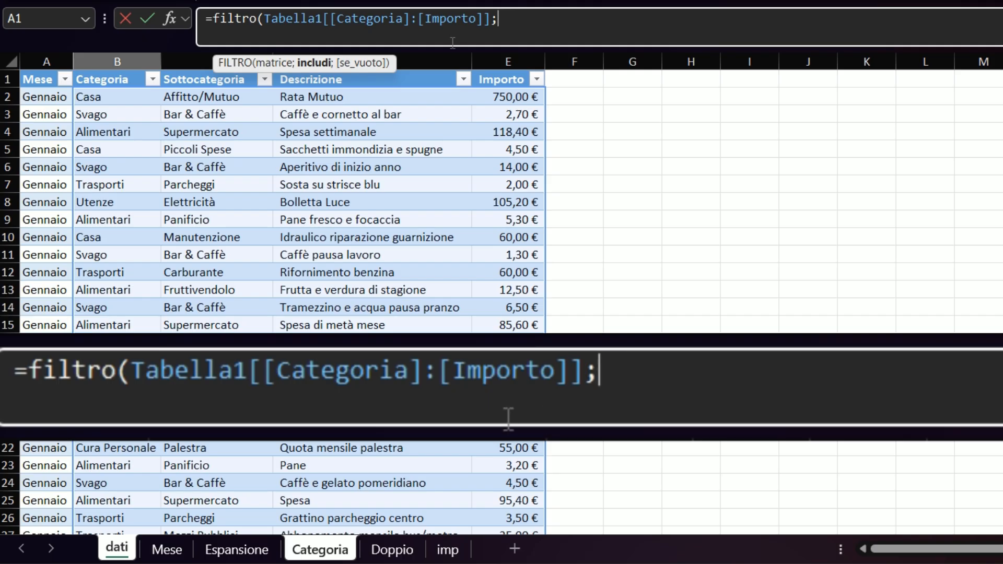
click(127, 98)
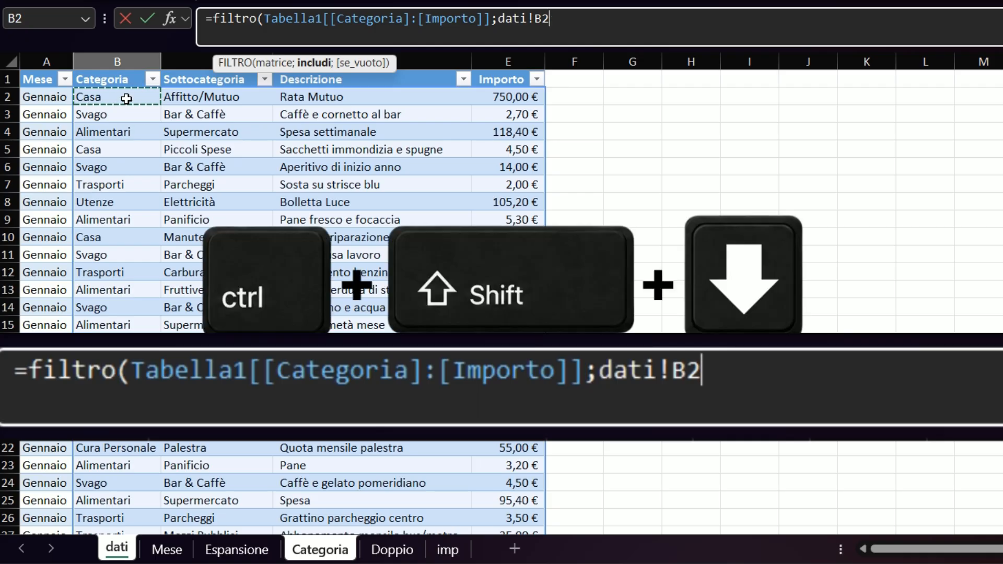
key(ctrl+shift+Down)
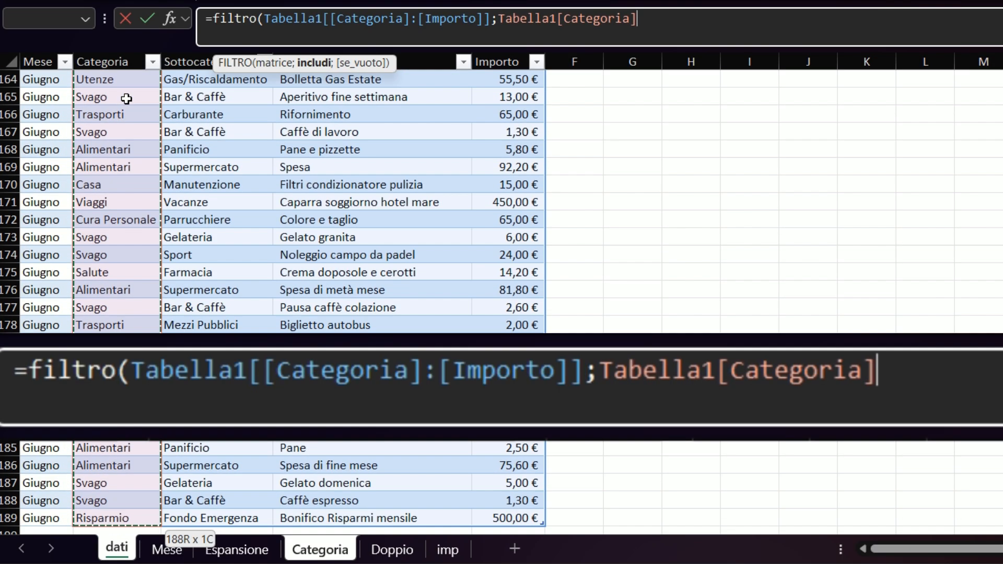
scroll(136, 121, up, 18)
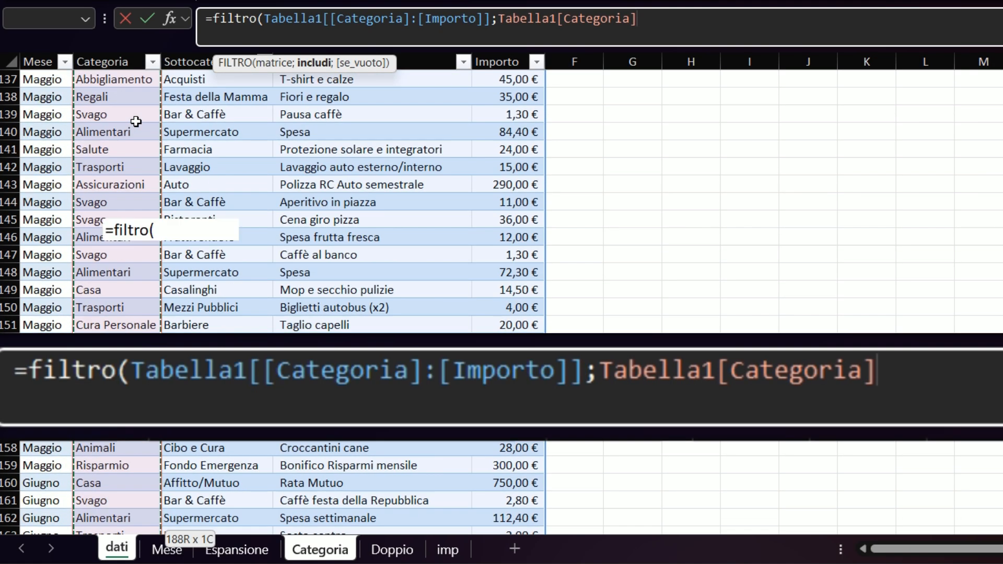
scroll(136, 121, up, 20)
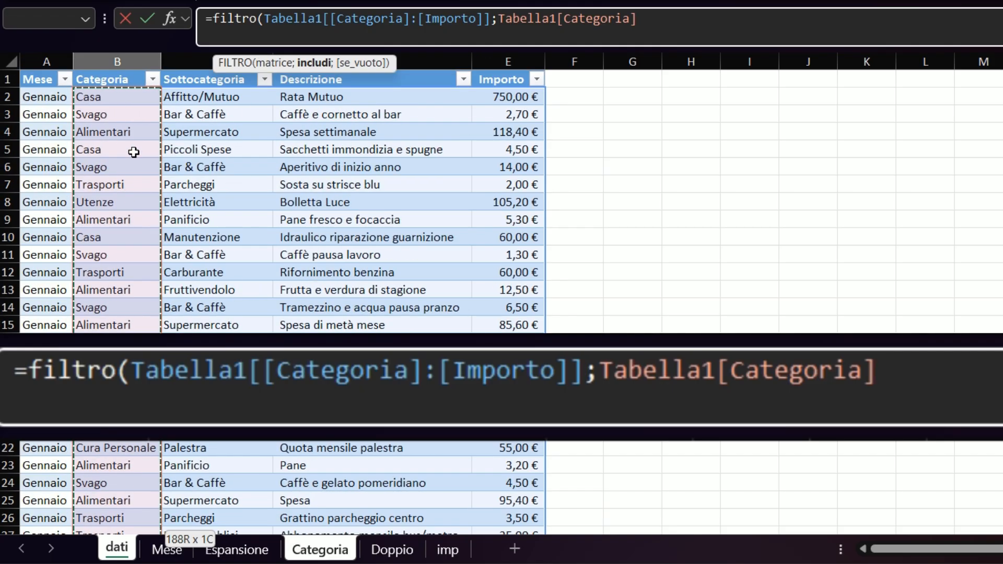
text(=)
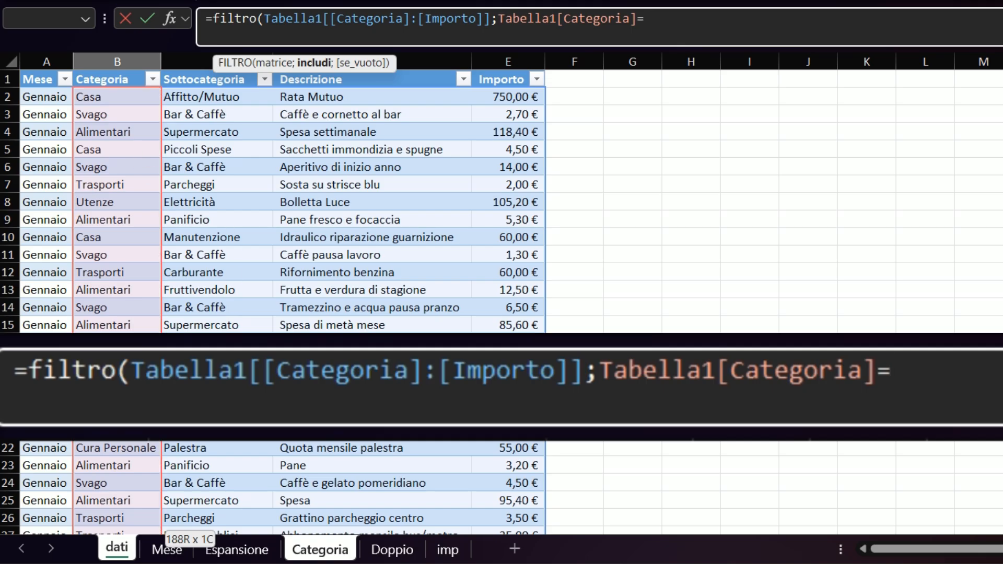
click(320, 551)
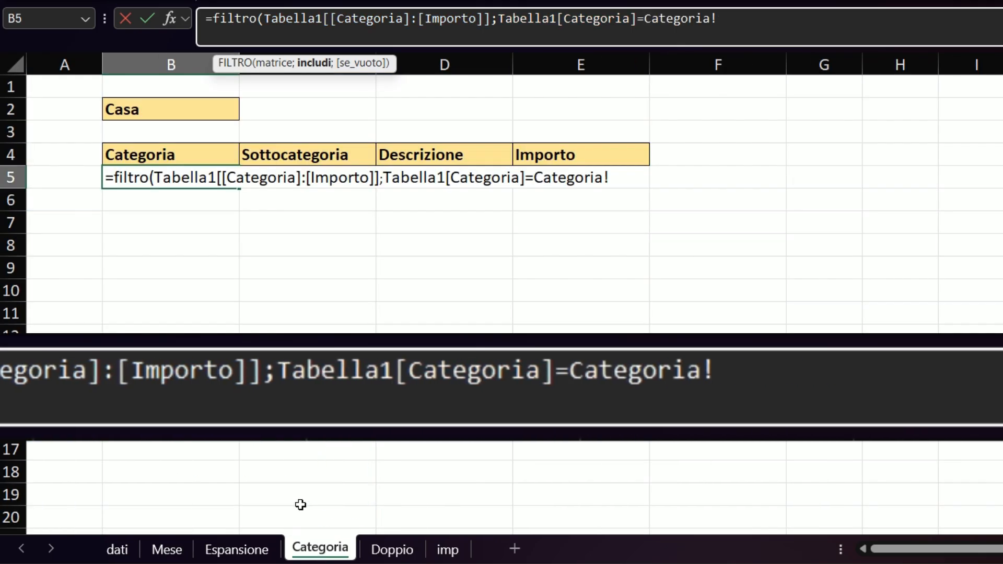
click(198, 106)
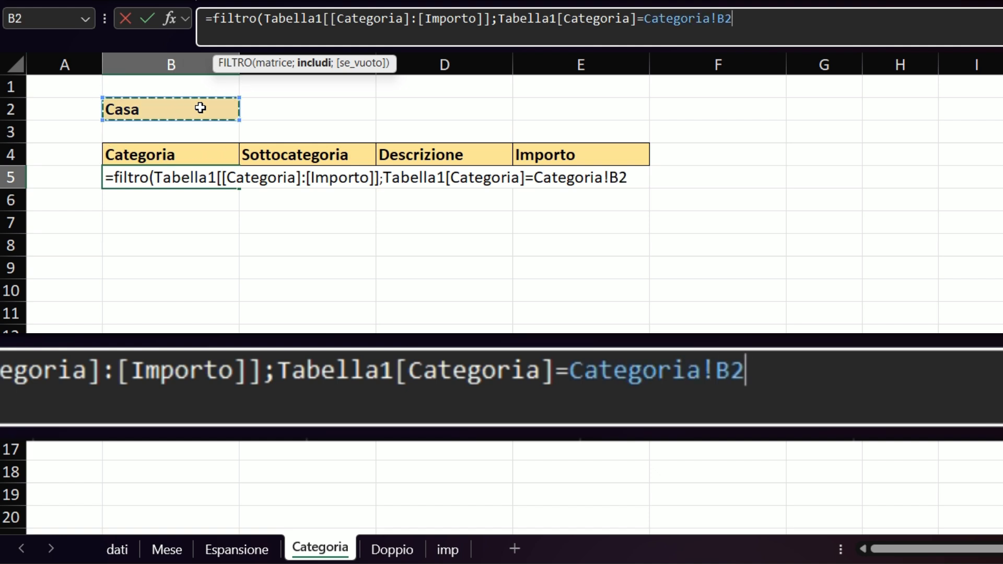
Give the FILTRO formula the empty-result text "Non Trovato", close it and enter it.
text(;)
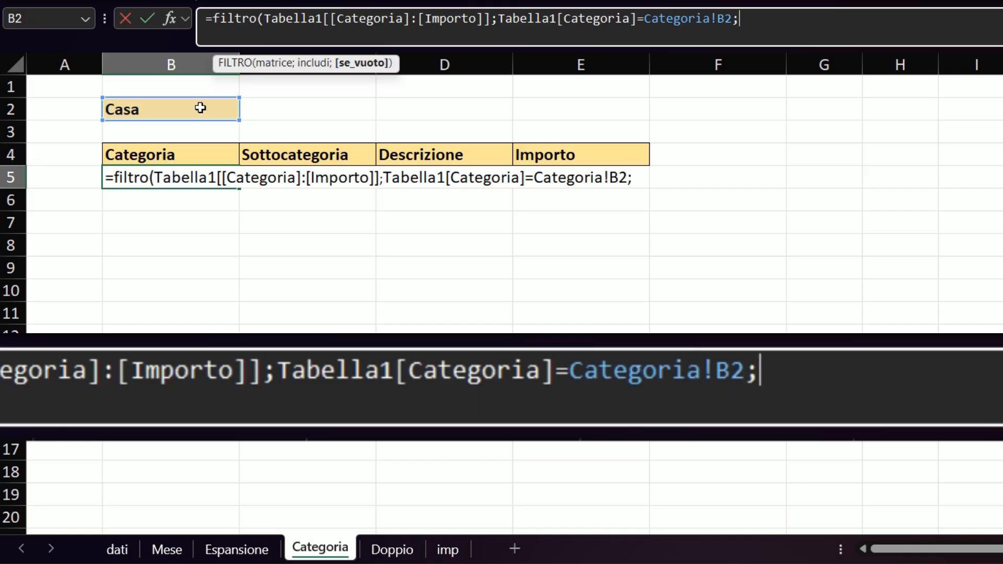
text(")
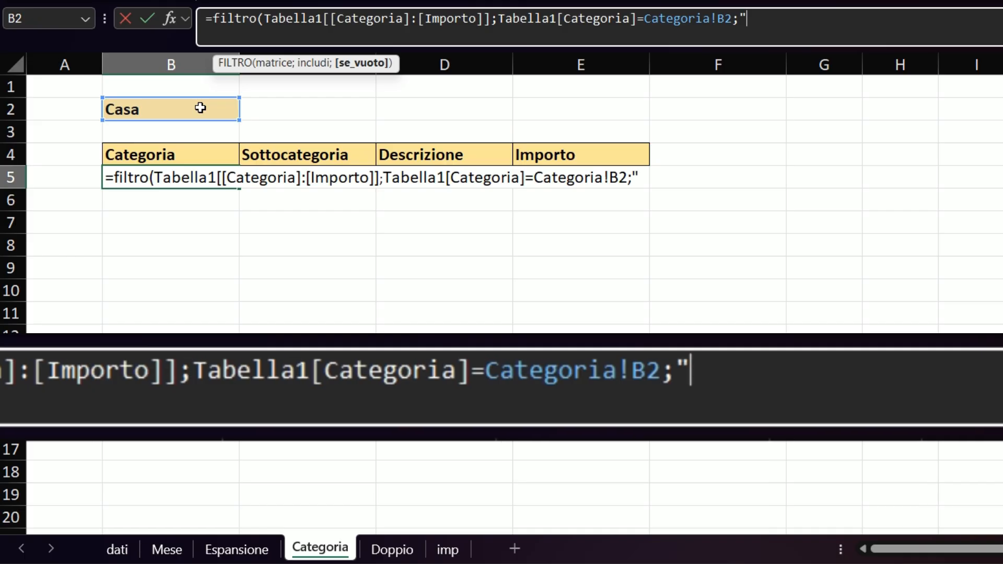
text(Non )
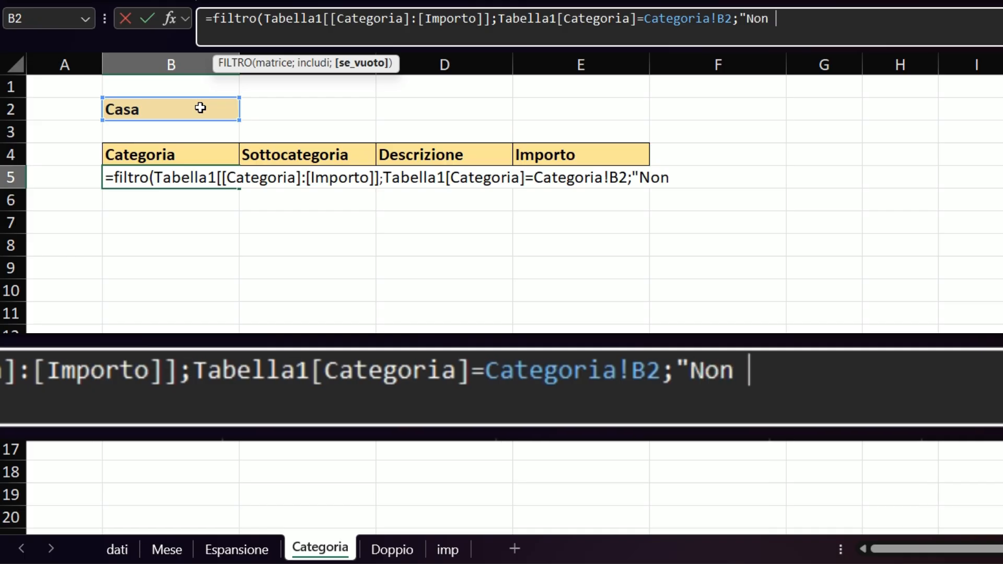
text(Trovato"))
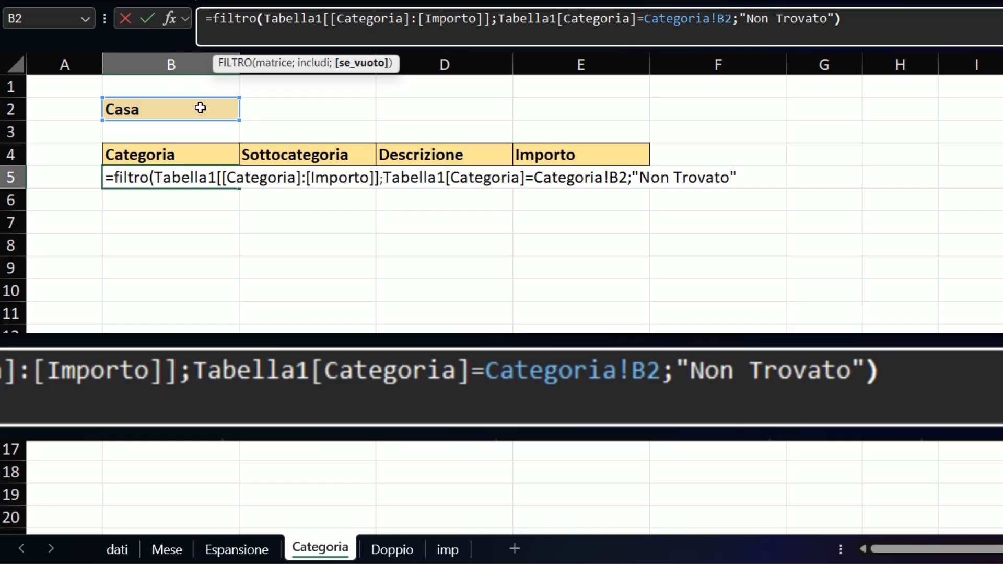
key(Return)
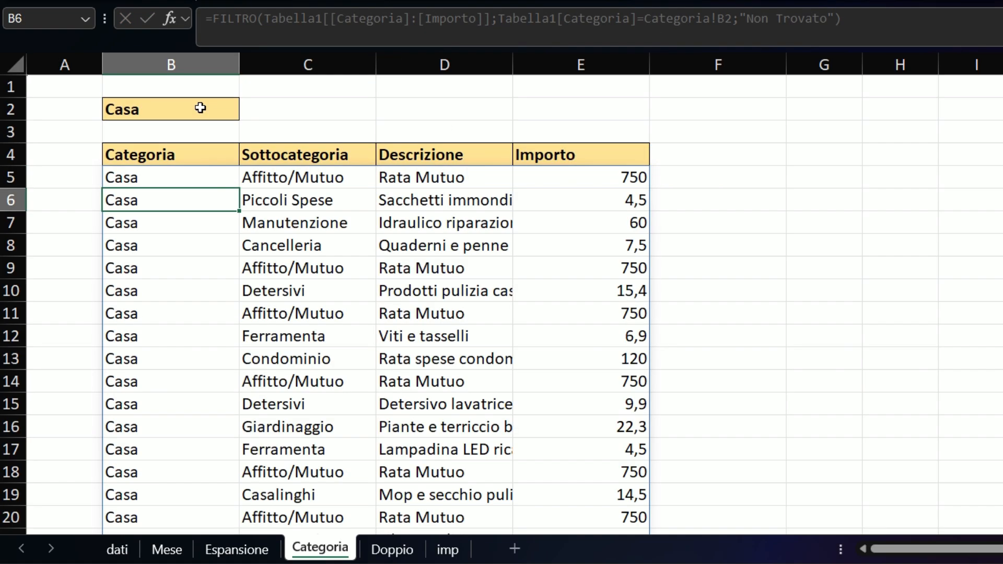
Autofit columns B to E to the filtered data and select the formula cell B5.
drag(201, 61, 650, 61)
double_click(649, 62)
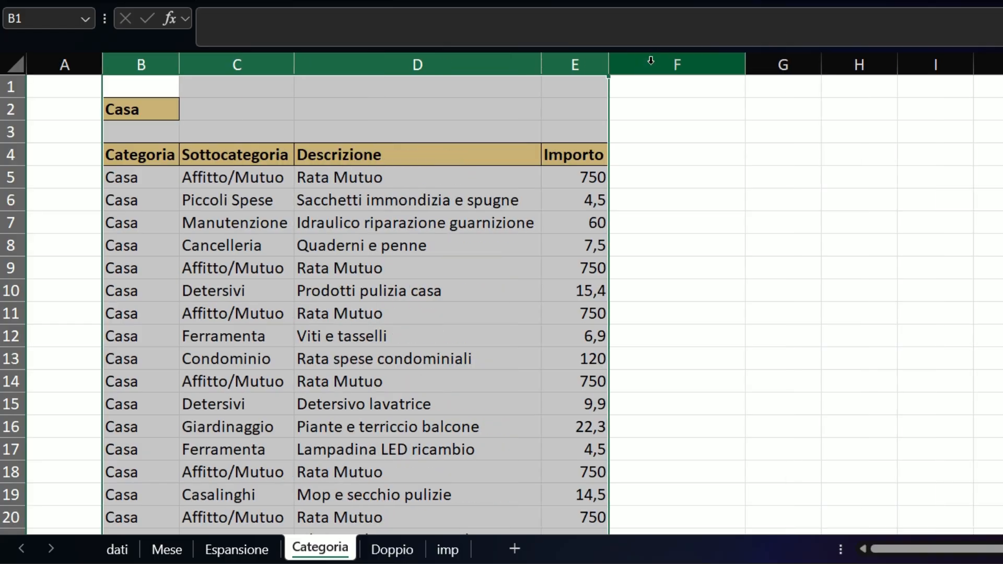
click(480, 247)
click(135, 179)
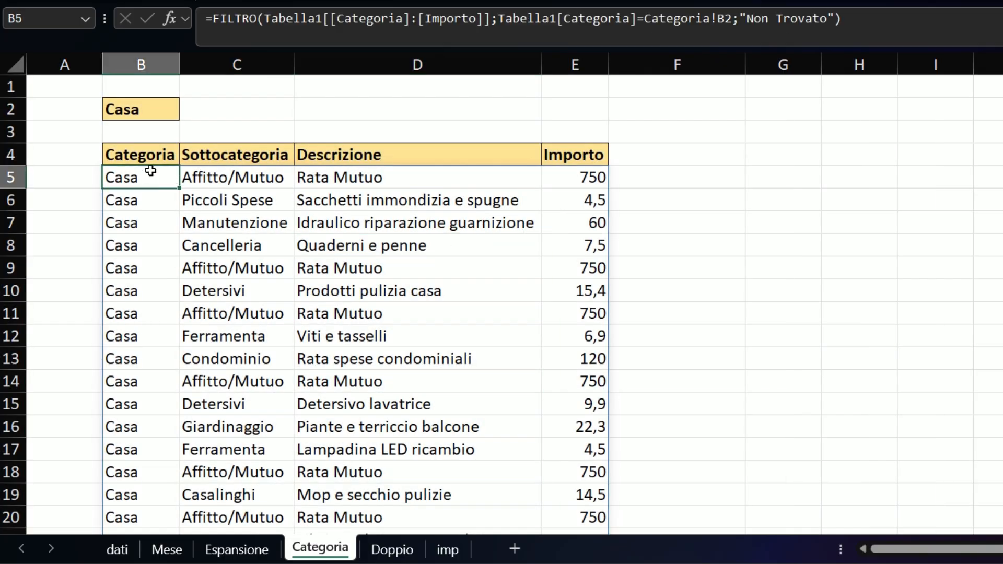
Test the category filter by choosing Alimentari in cell B2, followed by Risparmio.
click(152, 109)
click(188, 111)
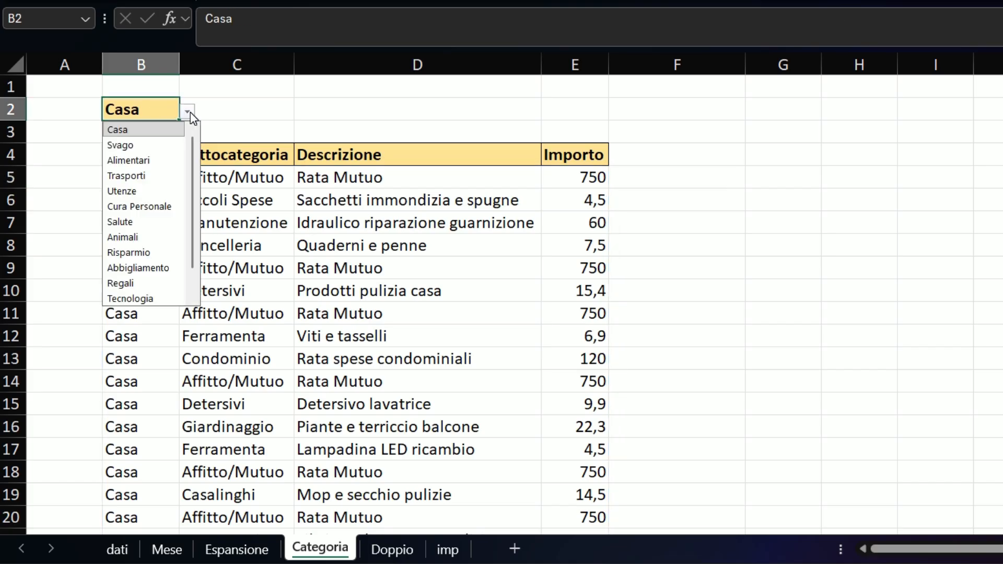
click(153, 161)
click(187, 111)
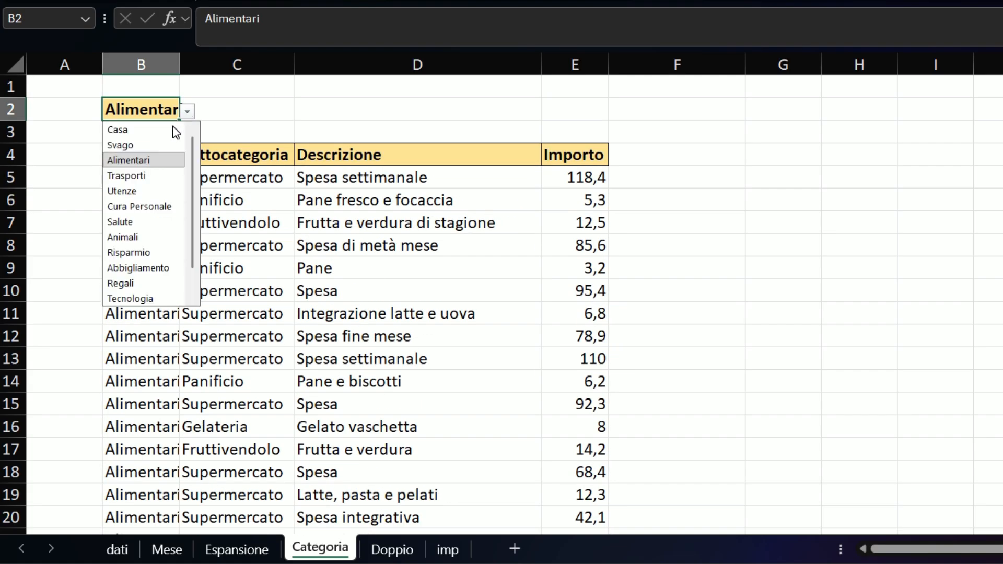
click(149, 253)
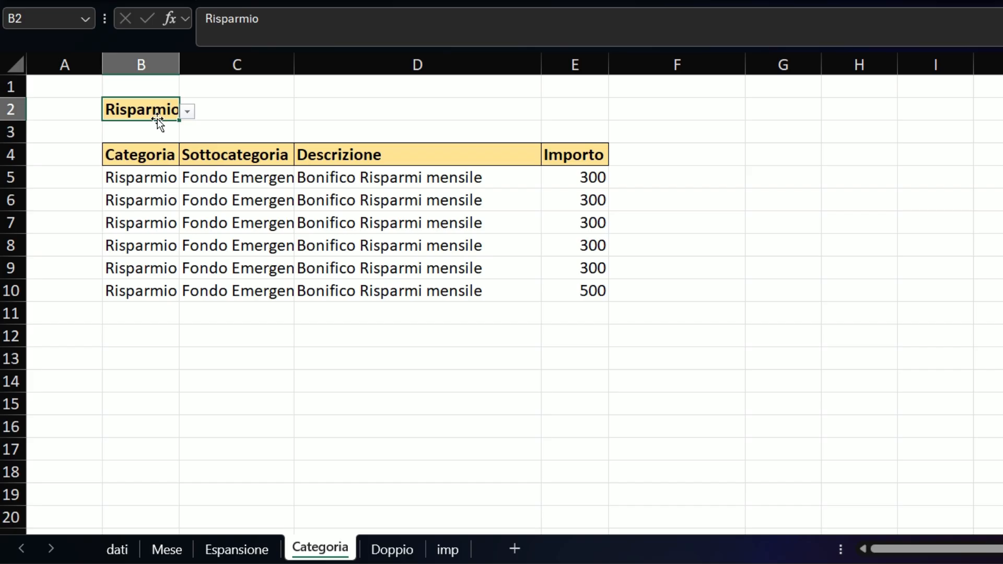
click(157, 120)
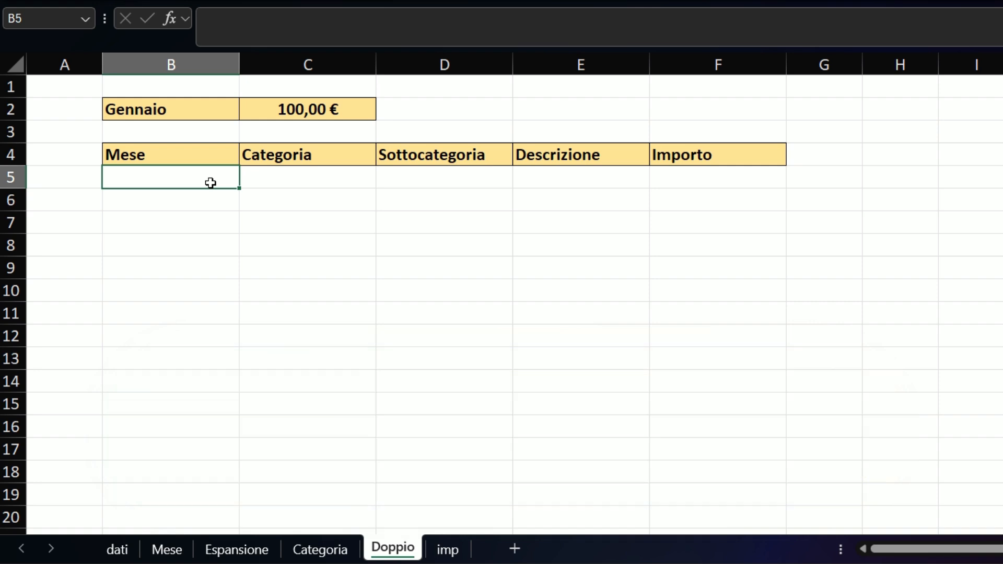
Check the month criterion in B2 of the Doppio sheet and set the amount criterion in C2 to 50 €.
click(210, 108)
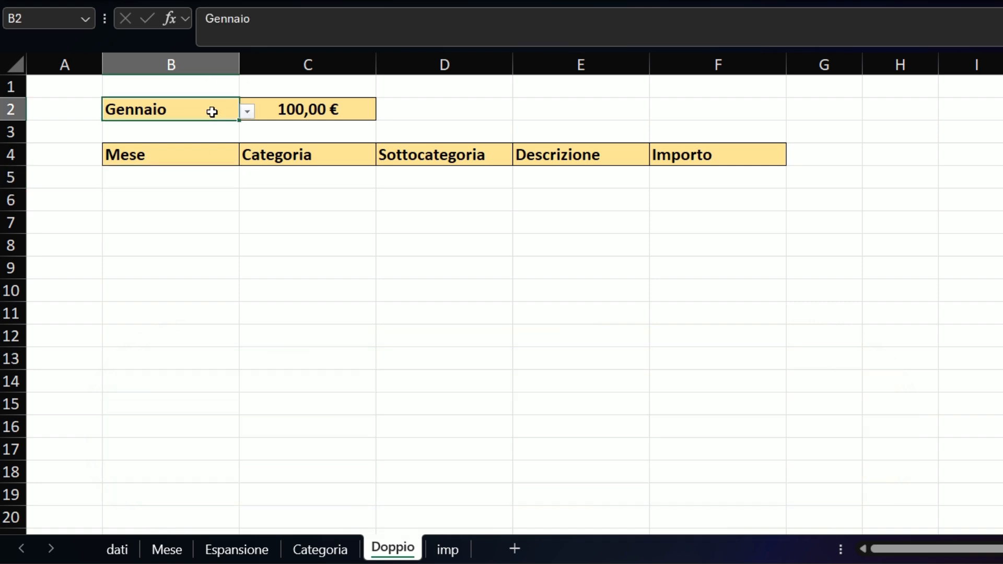
click(339, 108)
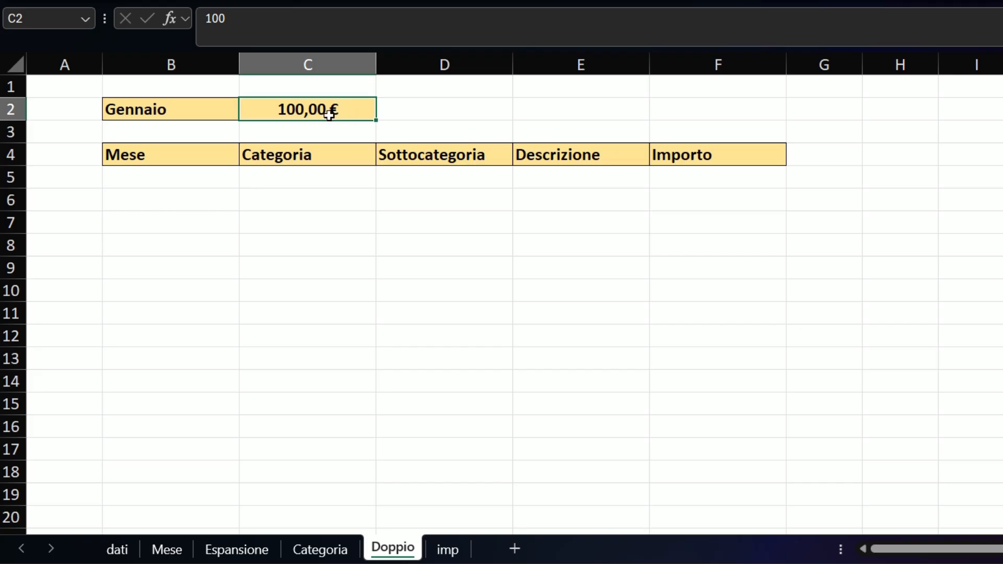
text(50)
key(Return)
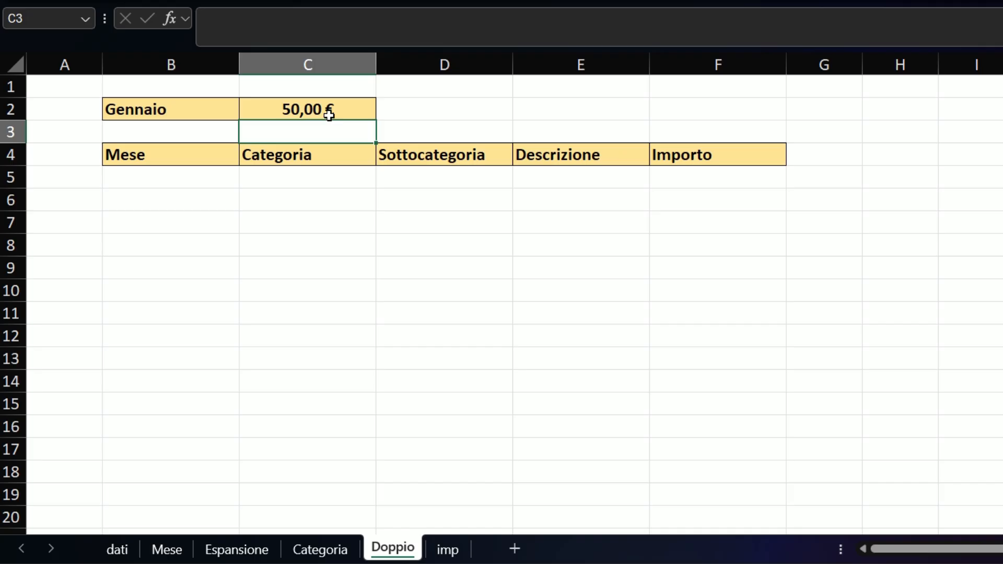
click(329, 114)
Start a FILTRO formula in cell B5 of the Doppio sheet with Tabella1 as the array argument.
click(195, 171)
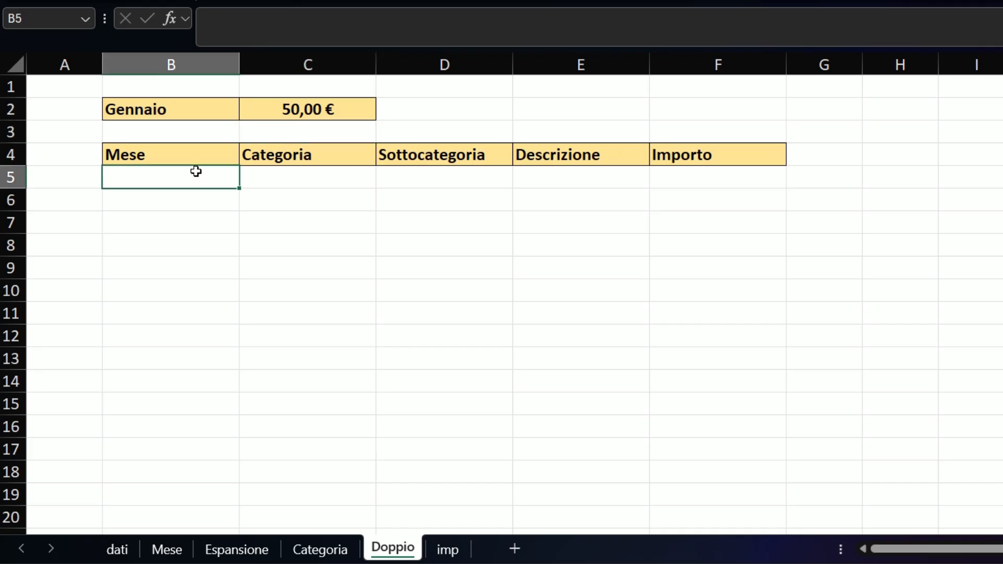
text(=filtro)
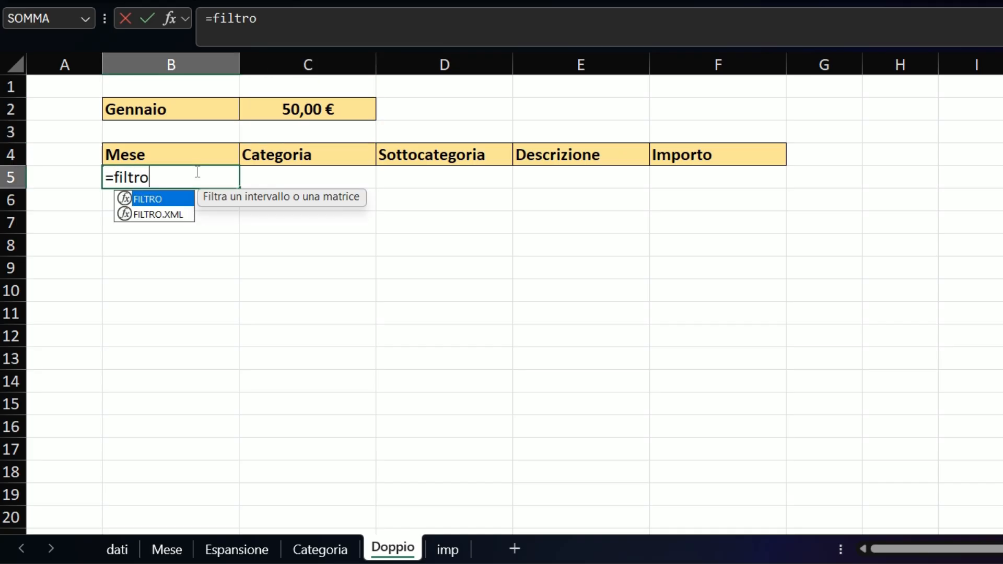
double_click(173, 201)
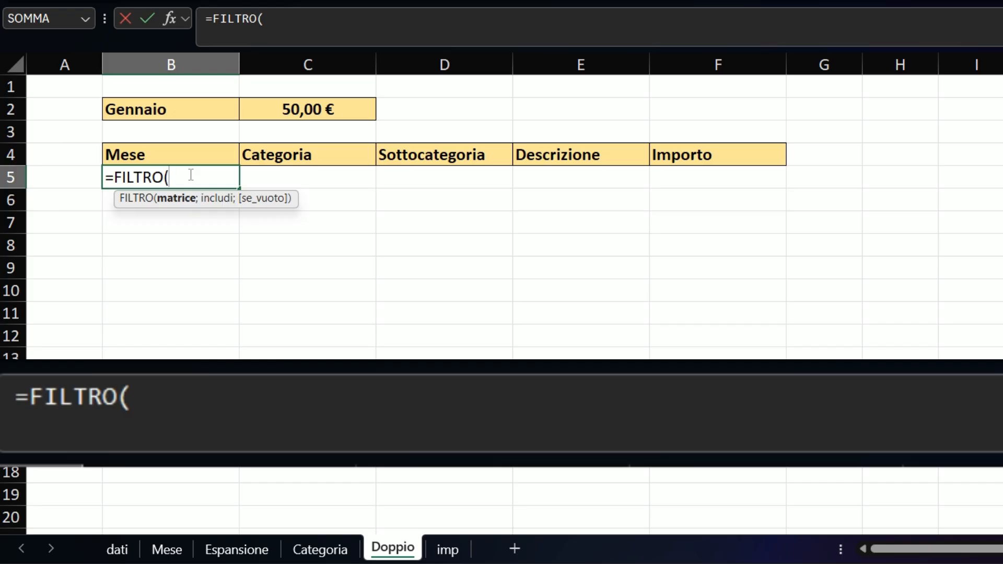
text(tabella)
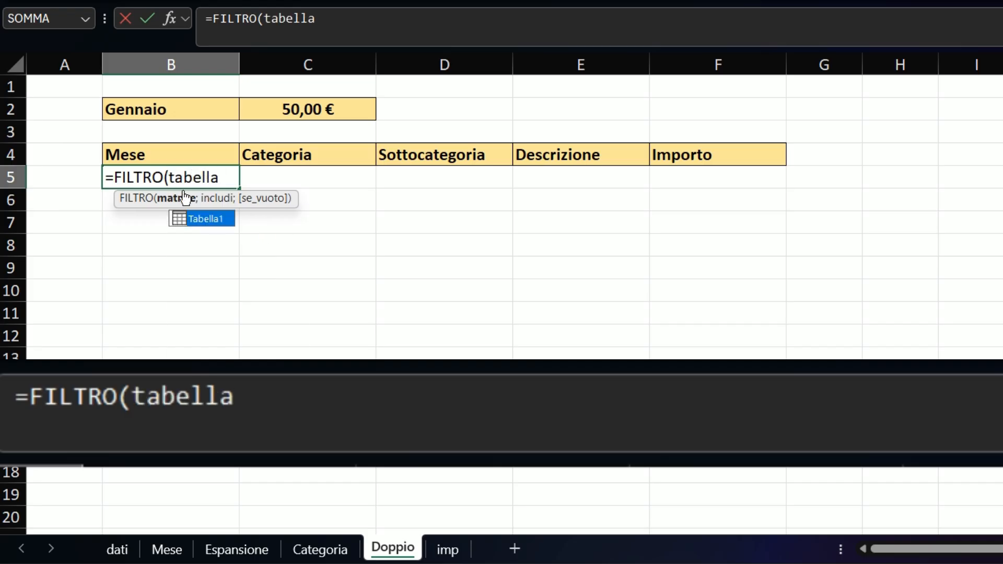
double_click(208, 220)
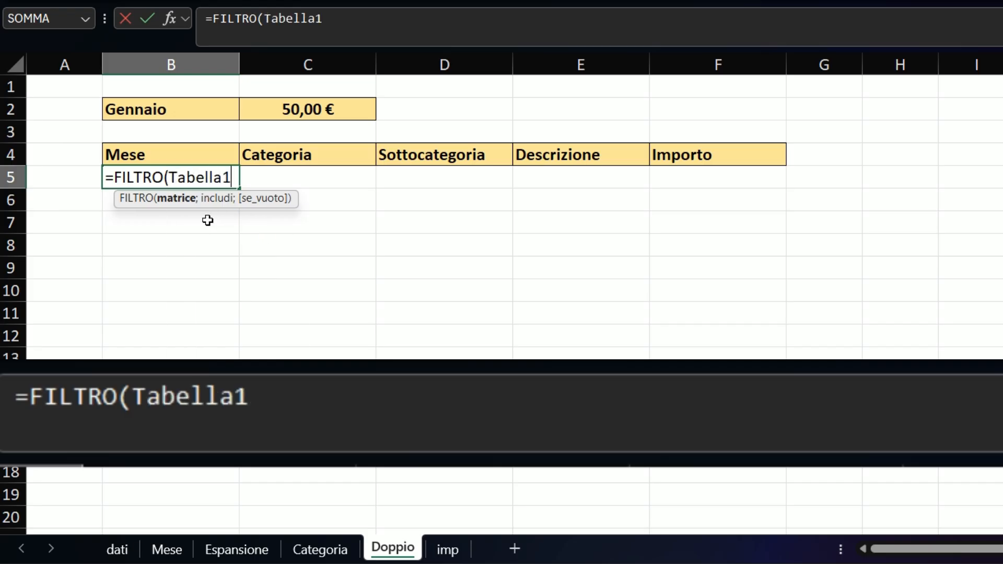
text(;)
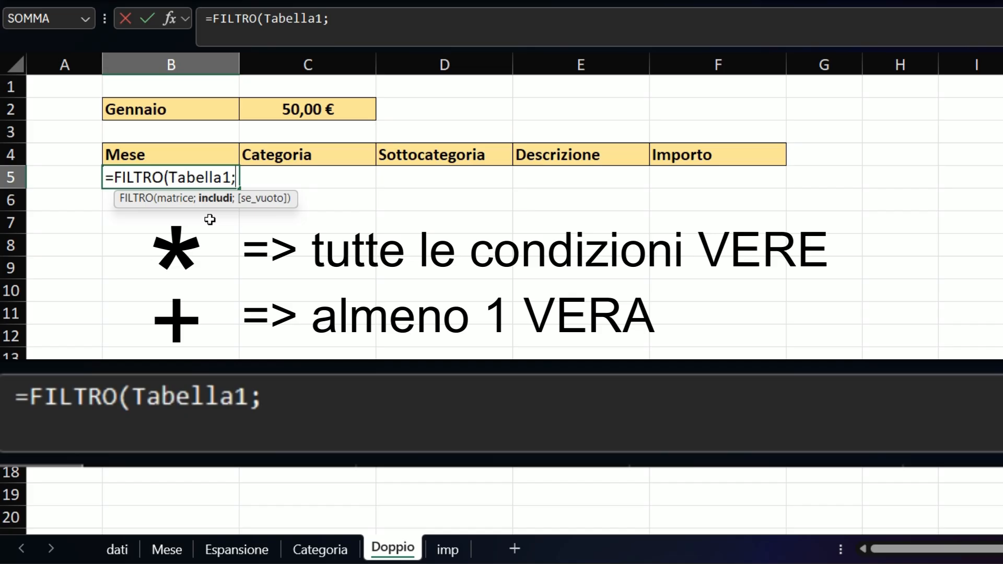
Add the first parenthesised FILTRO condition, matching the Mese column of Tabella1 to the month in Doppio!B2.
text(()
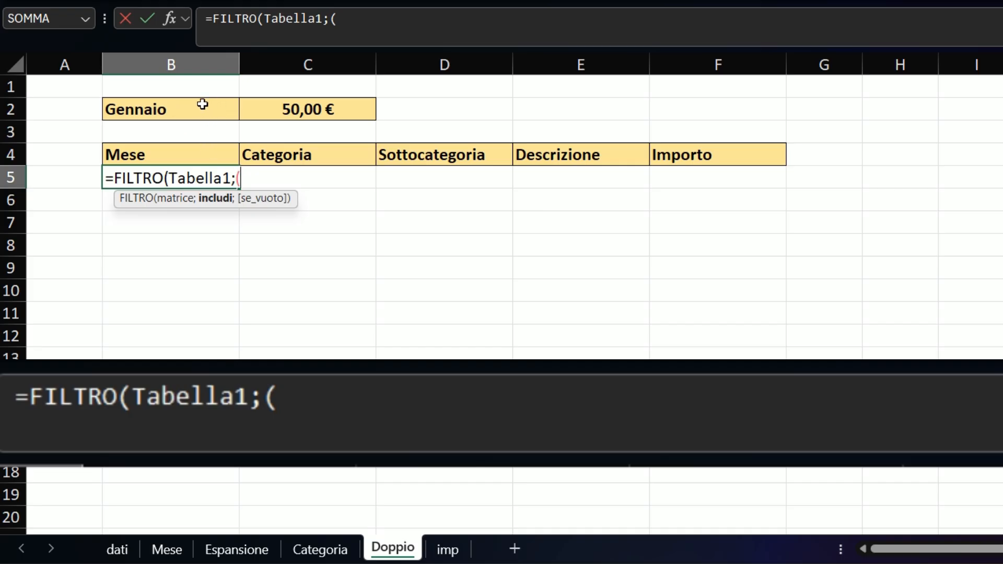
click(131, 551)
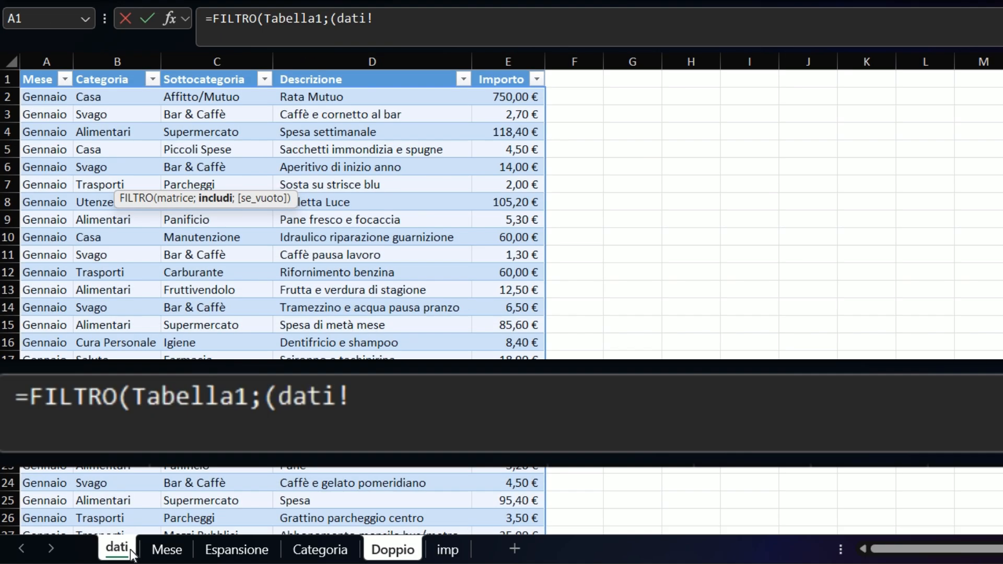
click(45, 96)
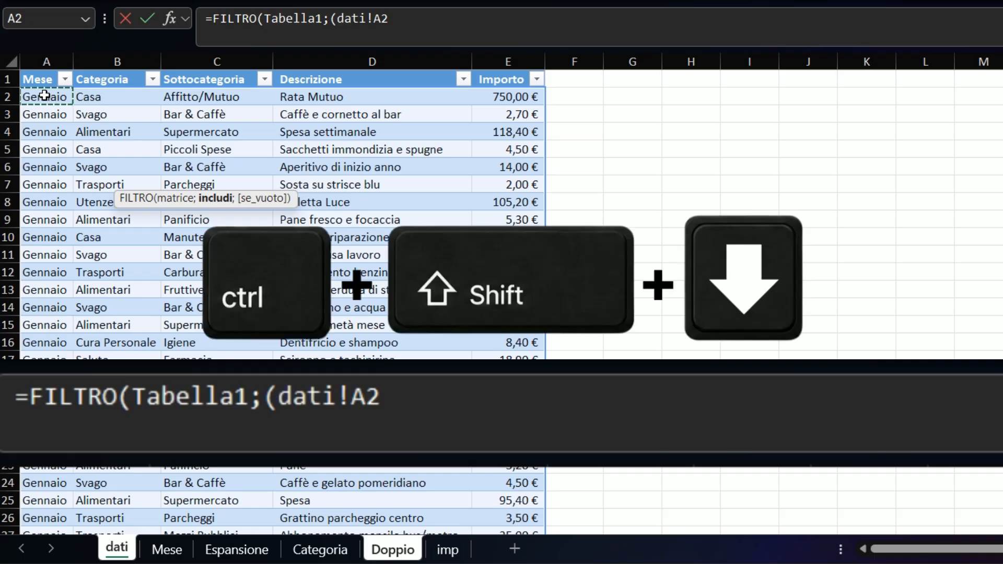
key(ctrl+shift+Down)
scroll(44, 96, up, 20)
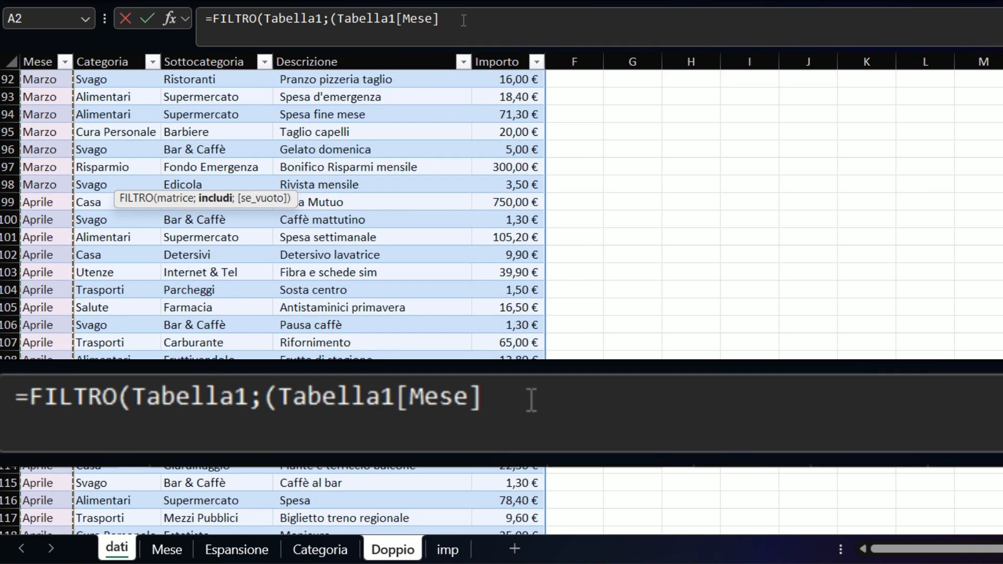
click(463, 20)
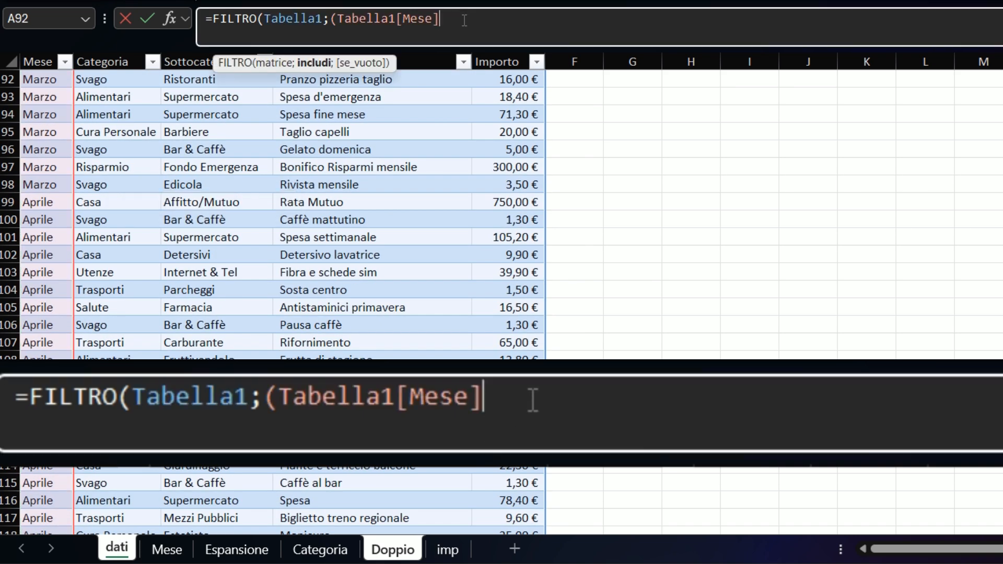
text(=Doppio!)
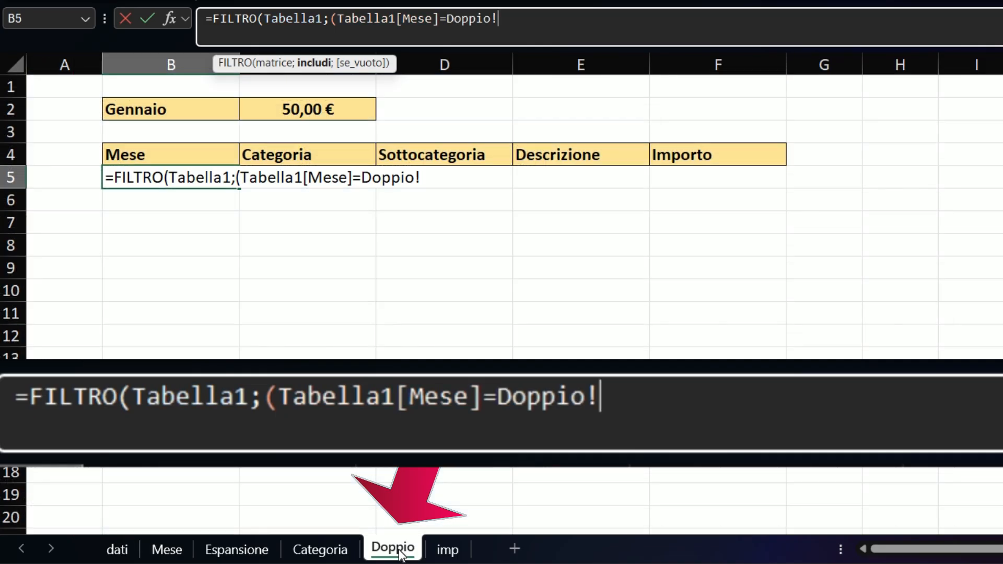
click(400, 552)
click(202, 109)
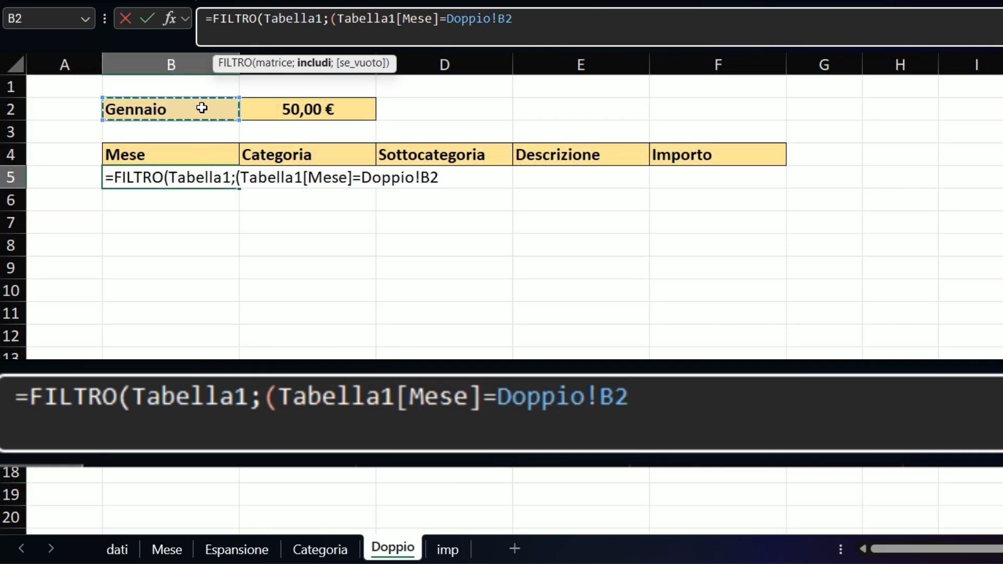
text())
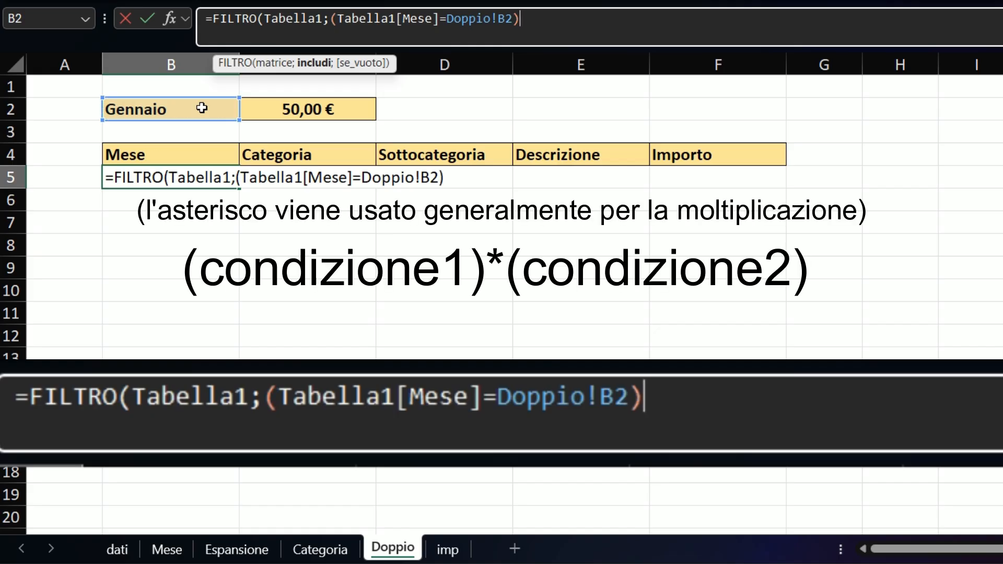
Multiply by a second parenthesised condition requiring the Importo column of Tabella1 to be greater than Doppio!C2.
text(*()
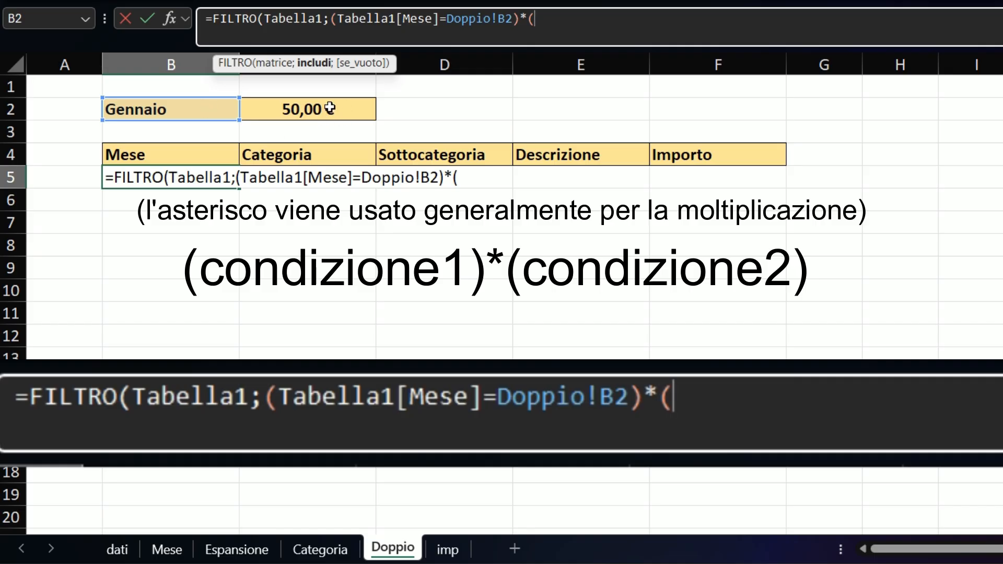
click(117, 549)
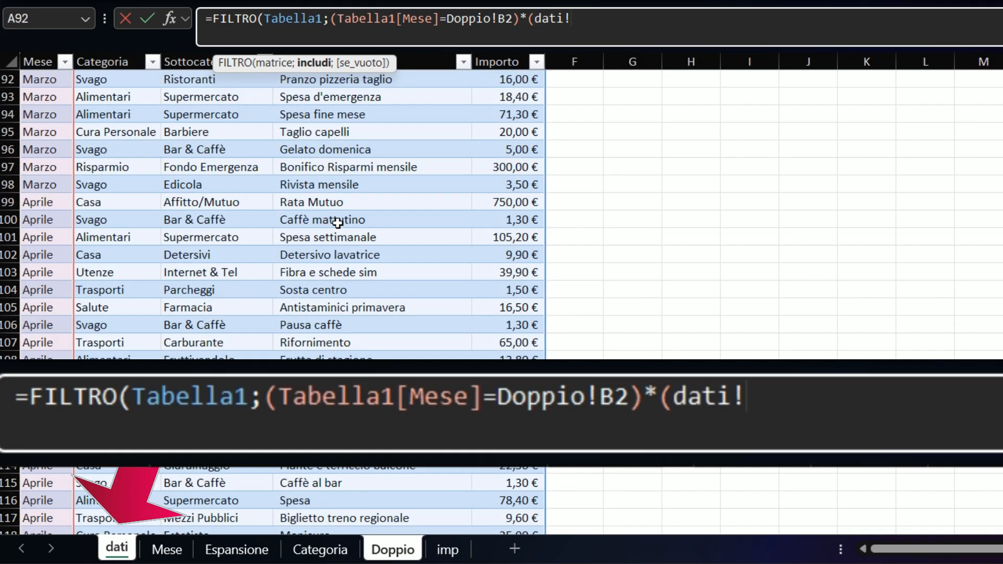
scroll(413, 156, up, 20)
click(506, 95)
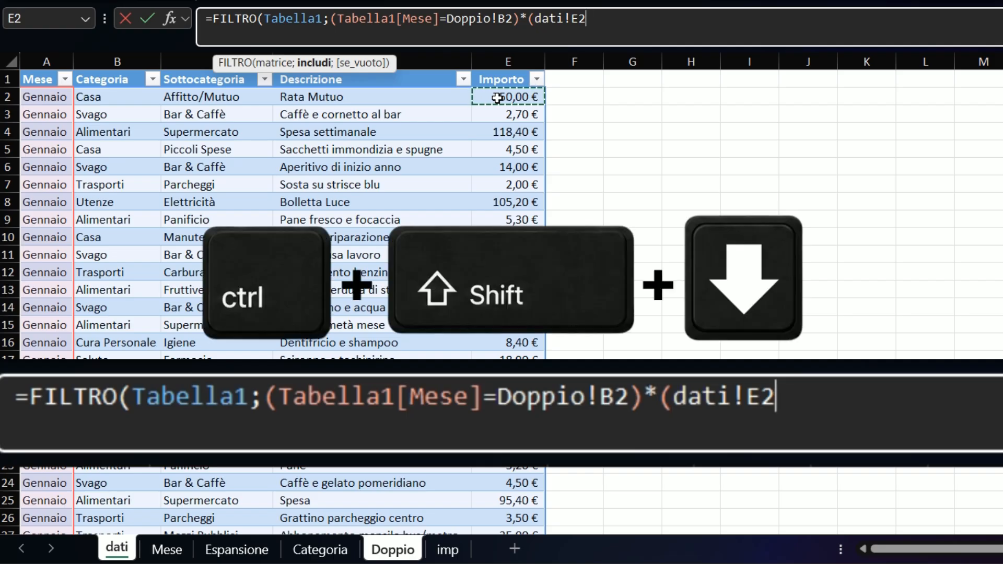
key(ctrl+shift+Down)
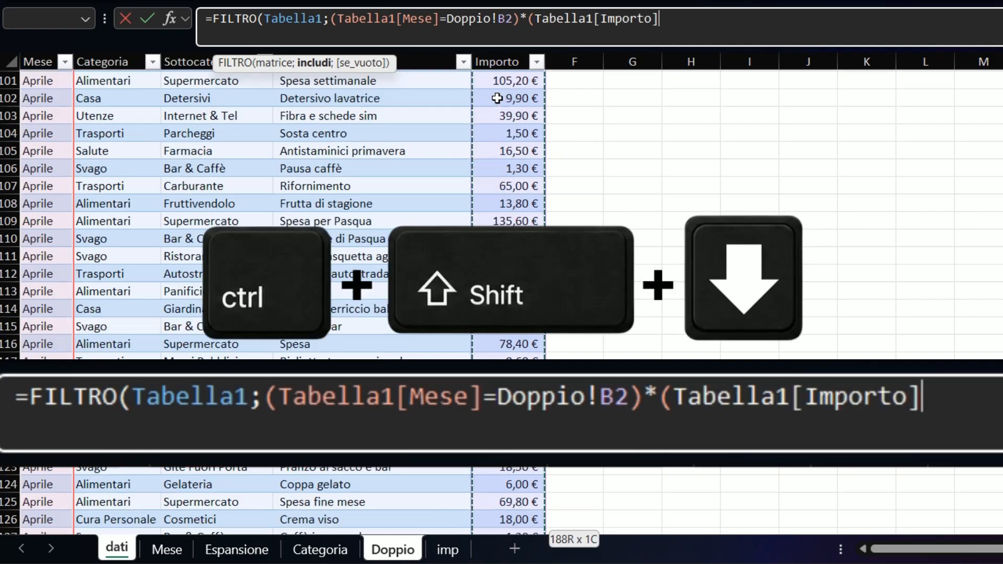
scroll(501, 146, up, 20)
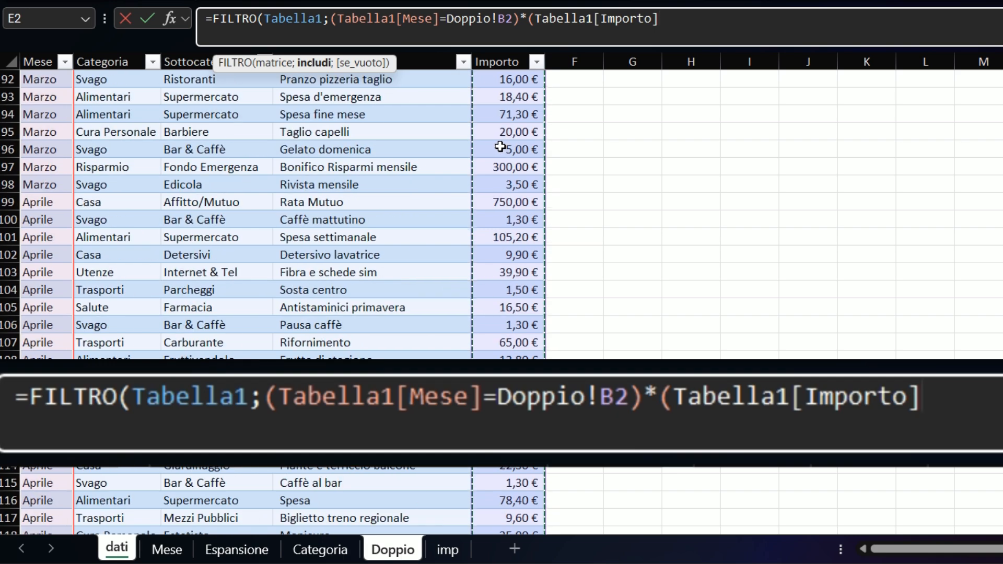
scroll(500, 146, up, 20)
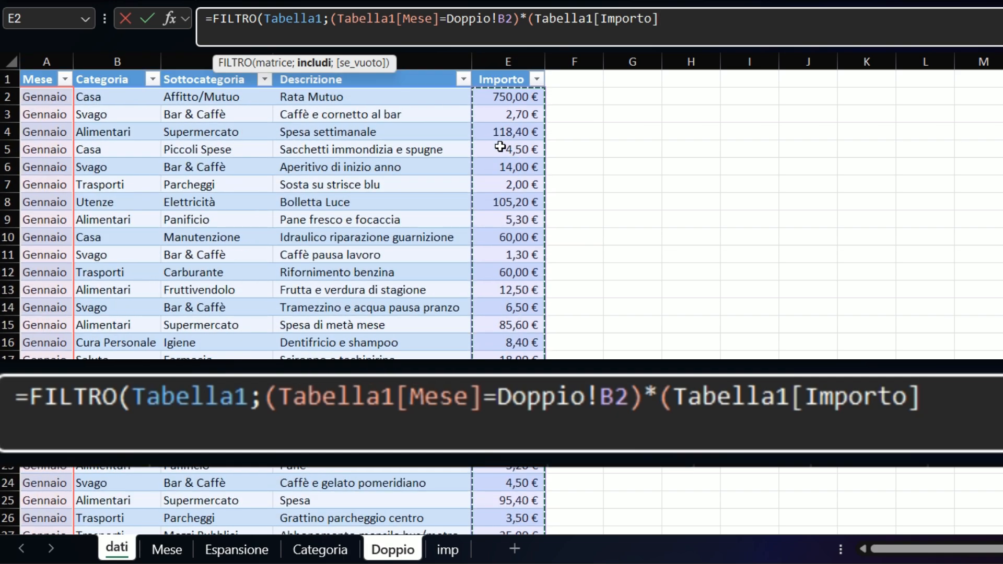
text(>)
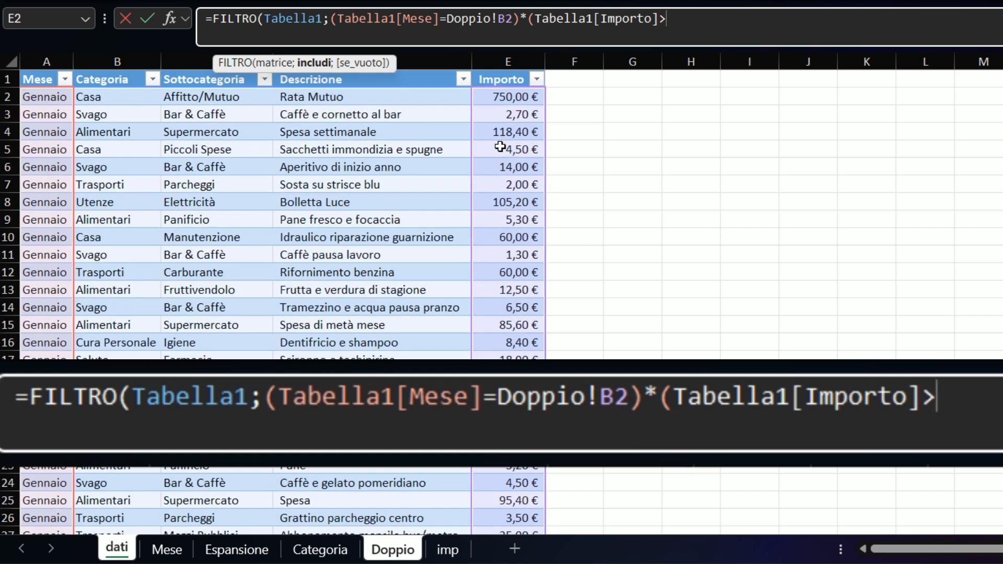
click(392, 549)
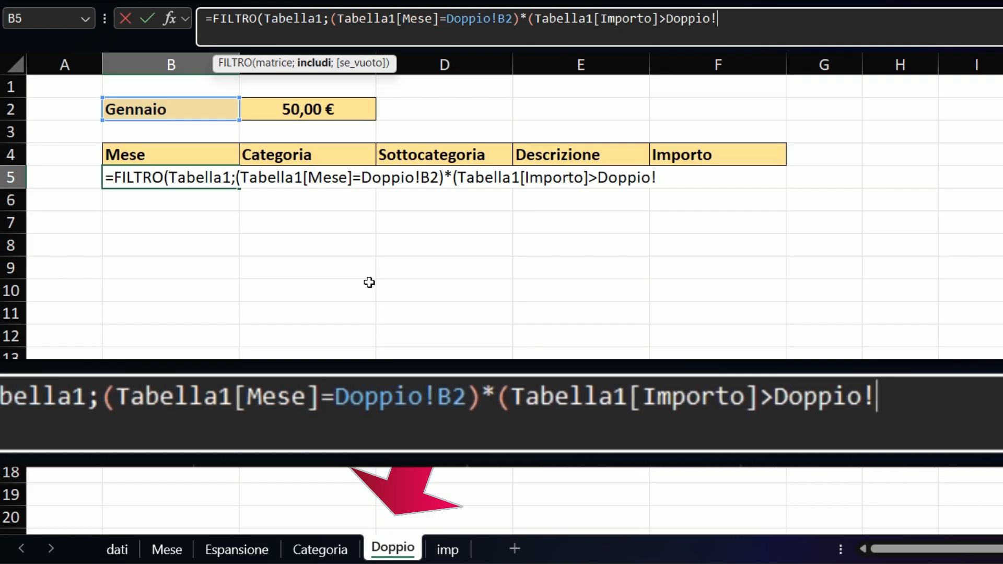
click(327, 109)
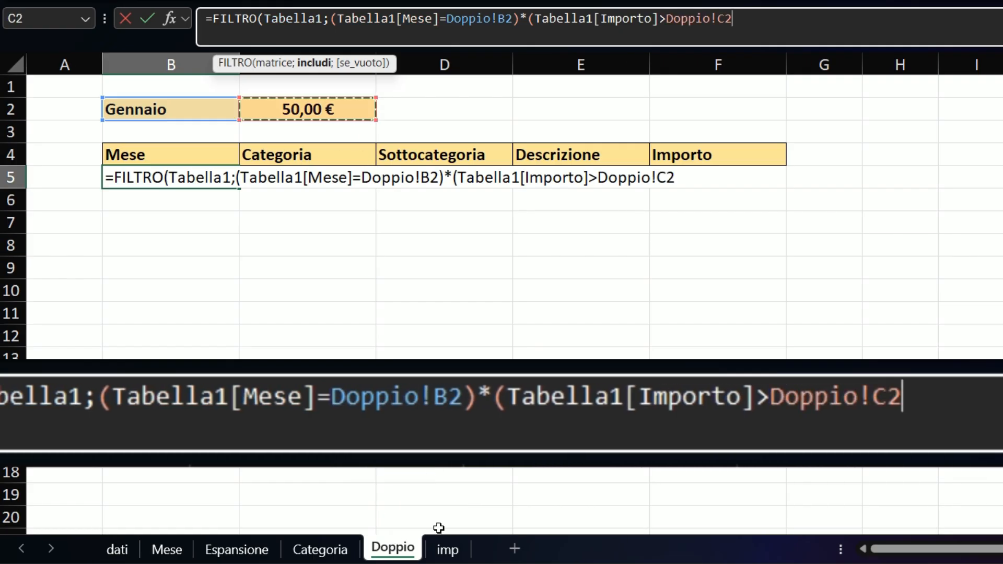
text())
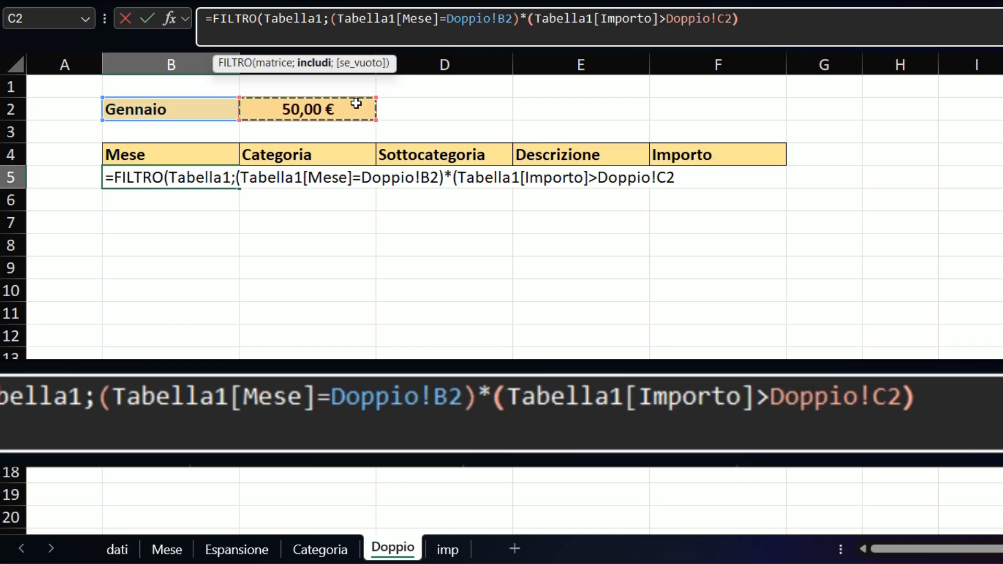
Put the conditions on a new formula line, add the empty-result text "Non trovato", and close and enter the formula.
click(331, 15)
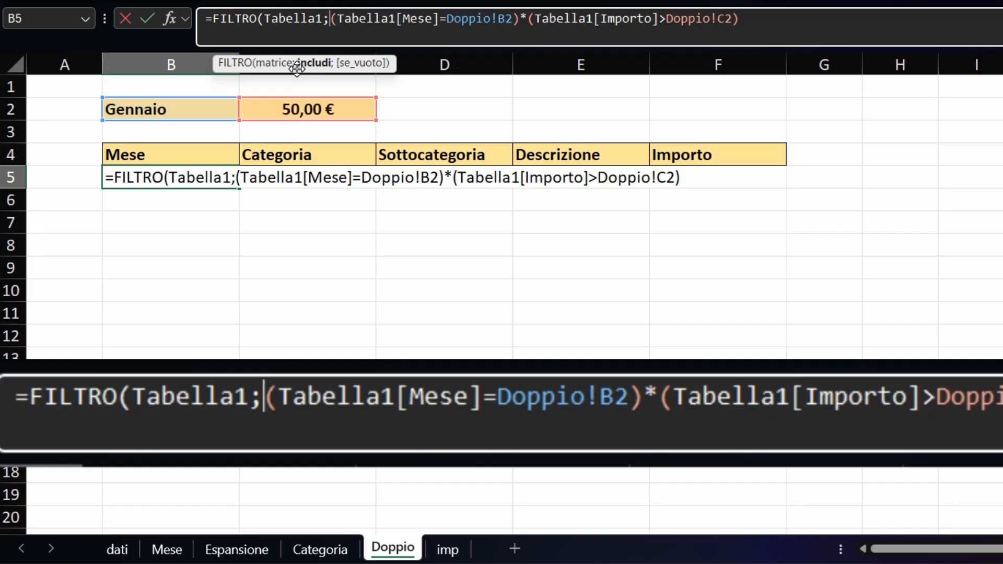
key(alt+Return)
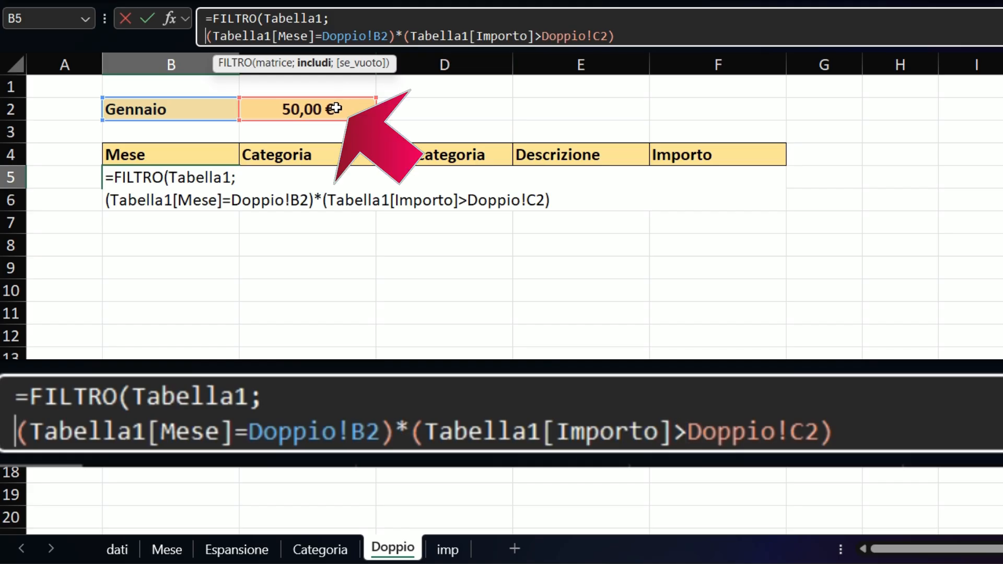
text(;)
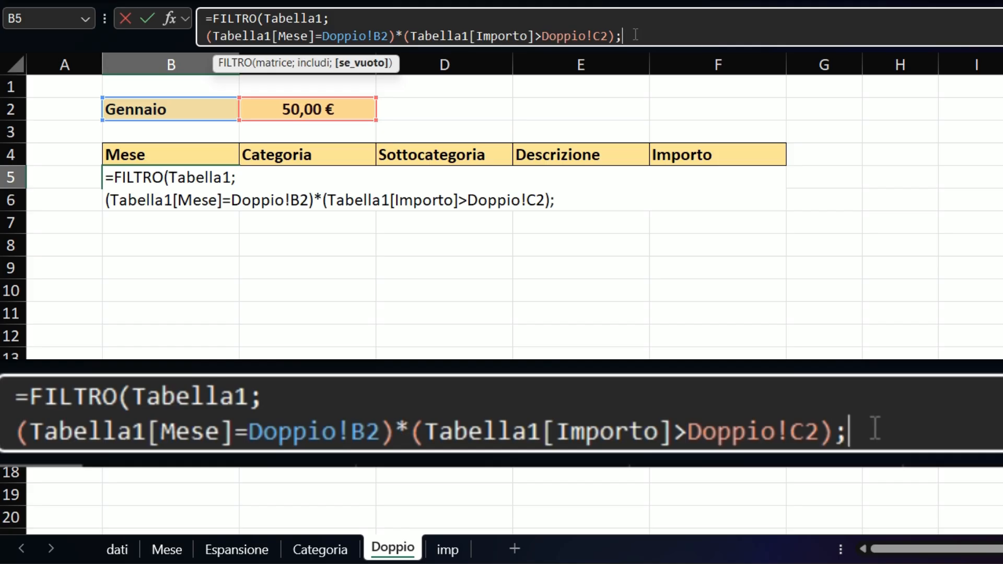
text(")
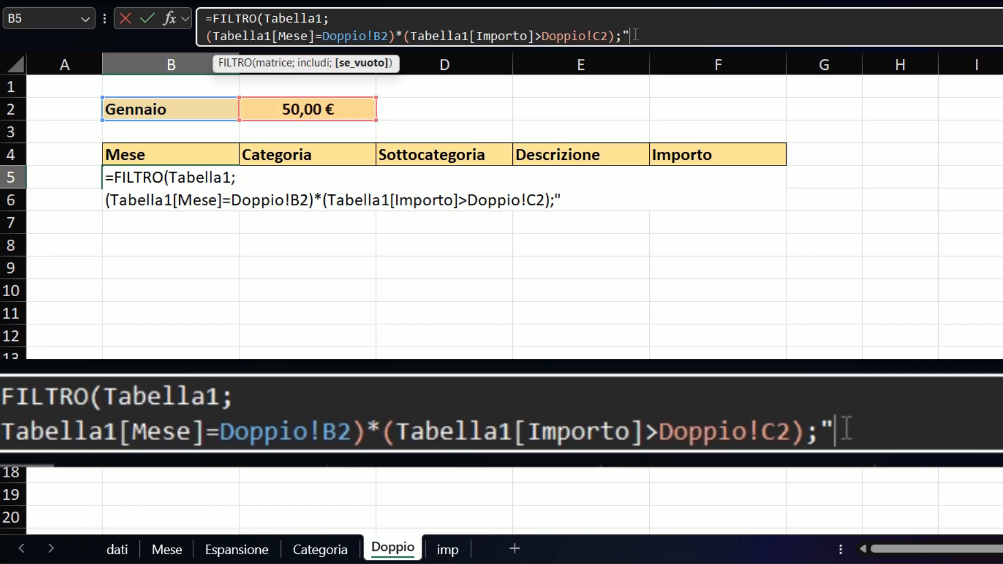
text(Non trovato")
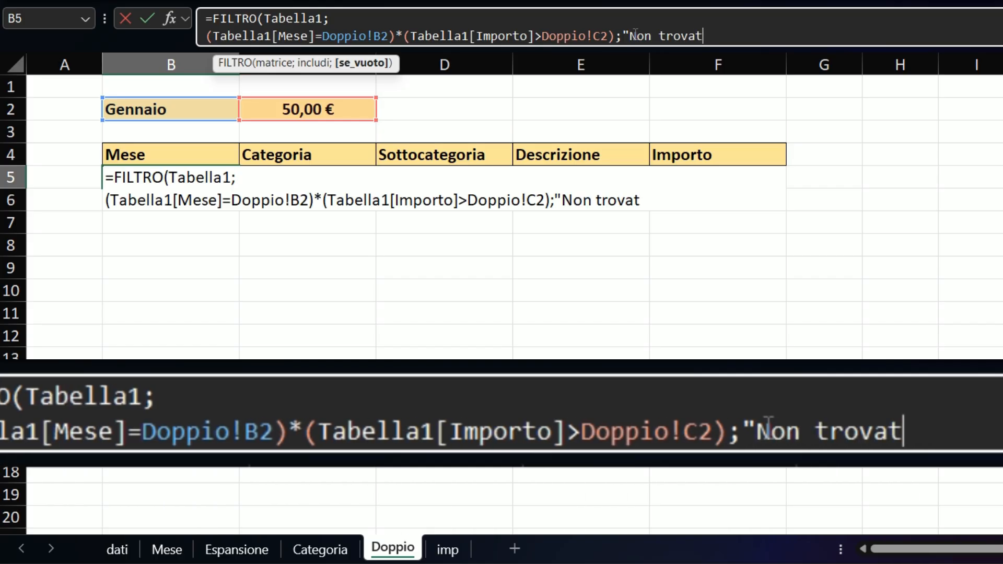
text())
key(Return)
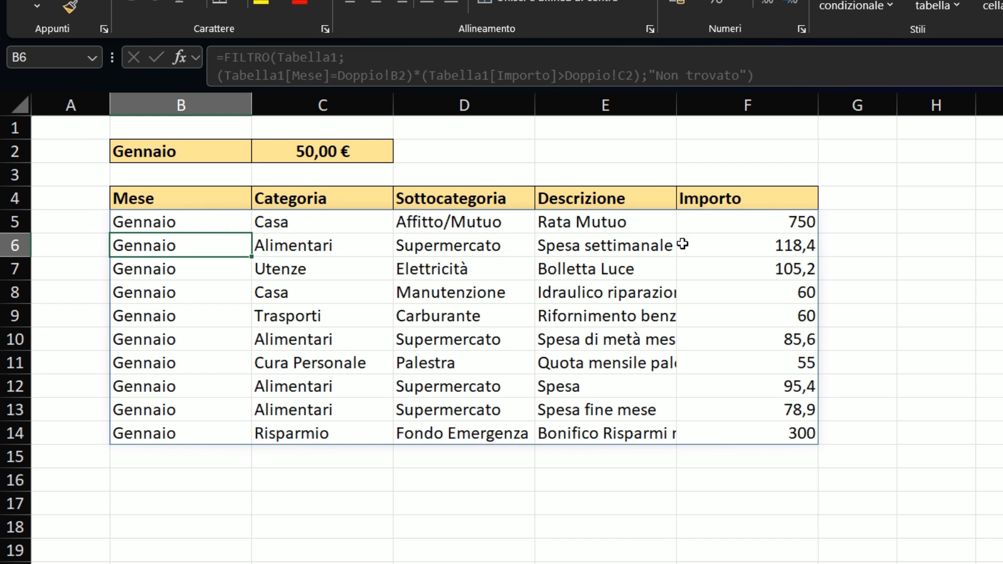
Test the amount criterion by setting C2 to 100 €, checking the filtered Mese and Importo values.
drag(751, 220, 756, 437)
drag(208, 224, 209, 433)
click(345, 152)
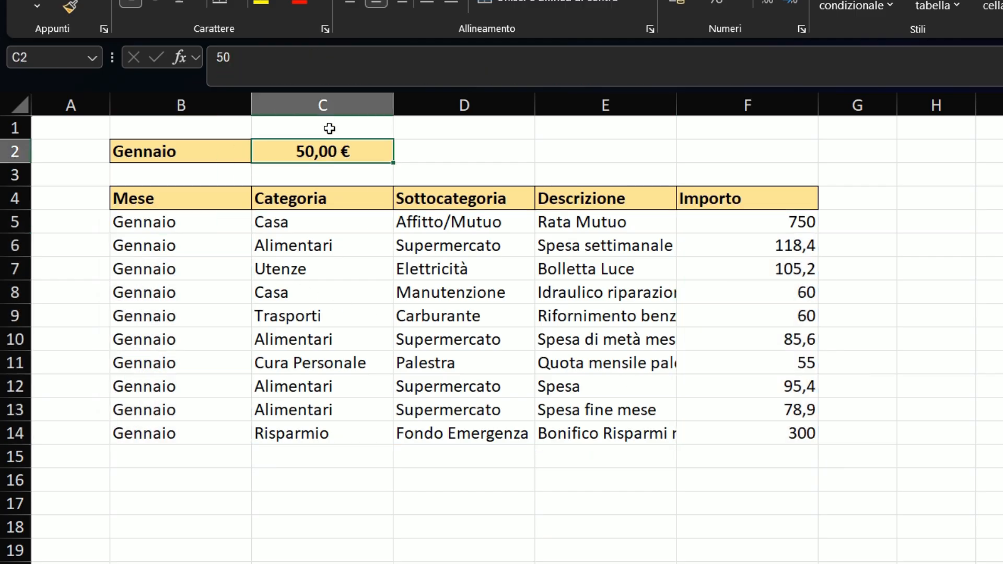
text(100)
key(Return)
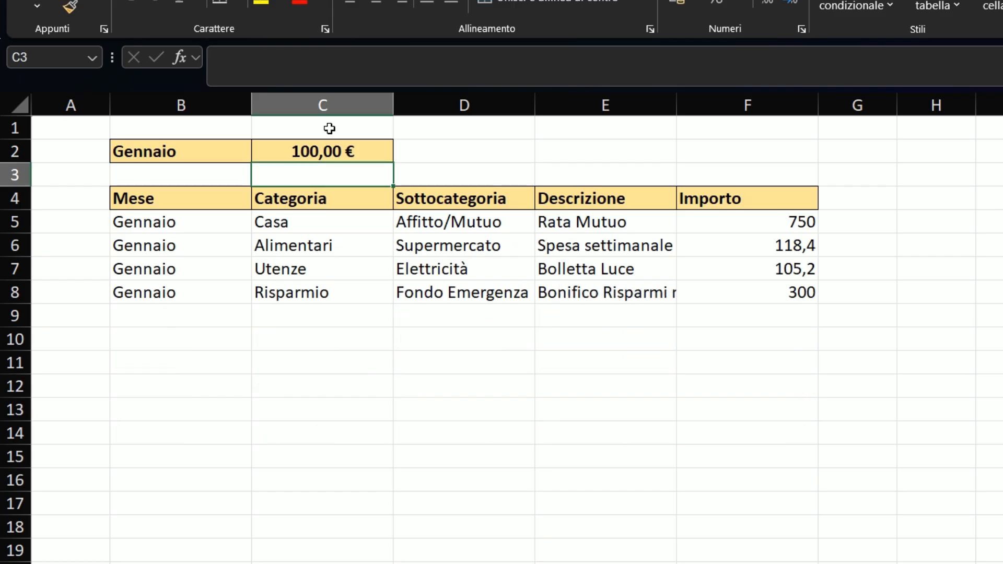
drag(767, 223, 769, 284)
click(774, 240)
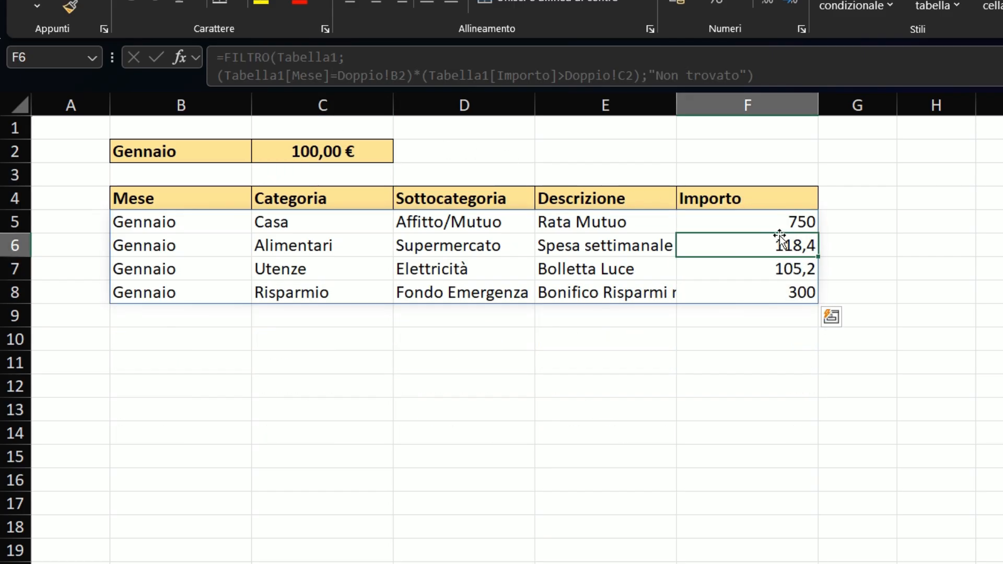
drag(787, 226, 781, 286)
Choose Gennaio from the month list in cell B2.
click(246, 154)
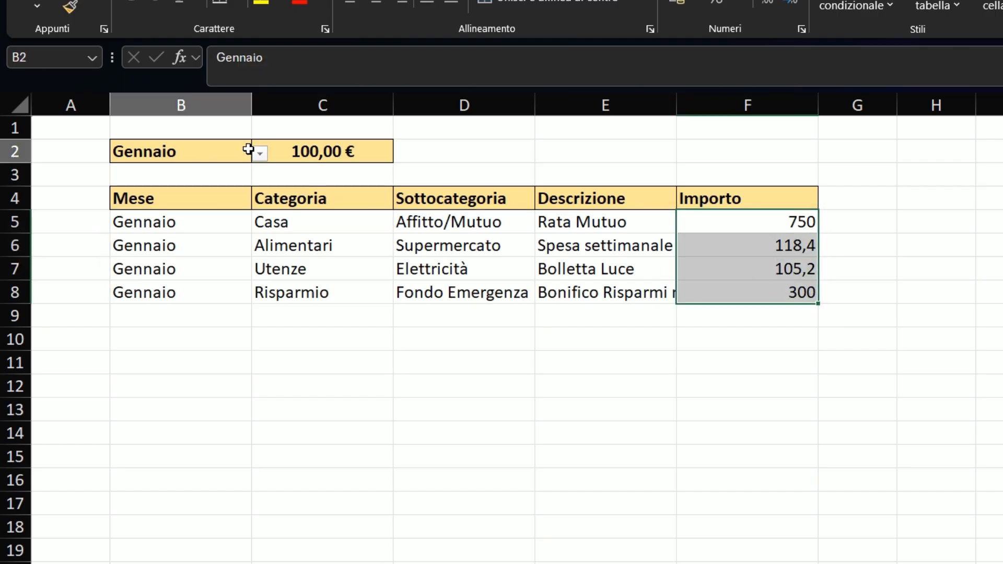
click(260, 153)
click(224, 166)
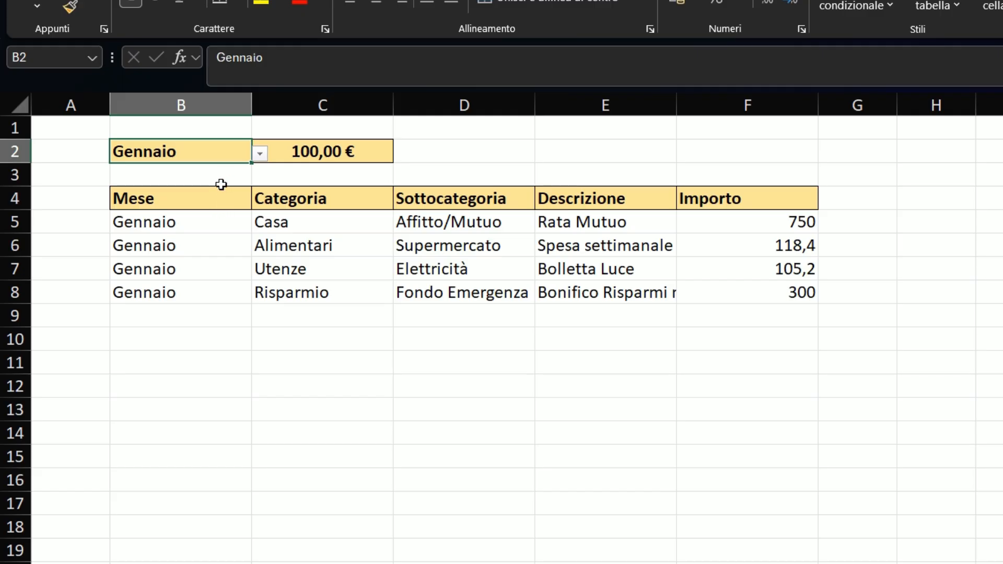
Replace the * between the two conditions of the FILTRO formula in B5 with + for OR logic.
click(201, 216)
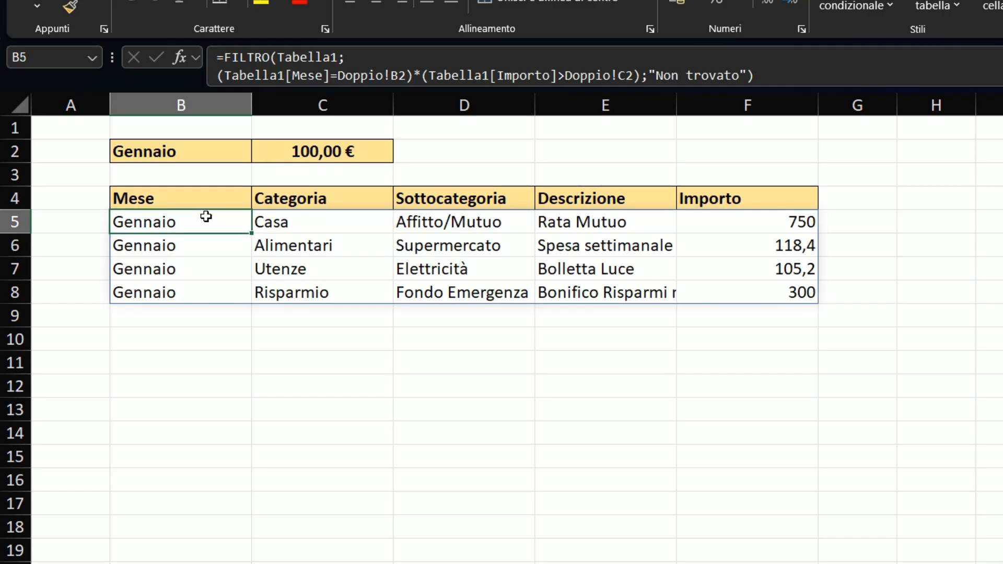
double_click(424, 74)
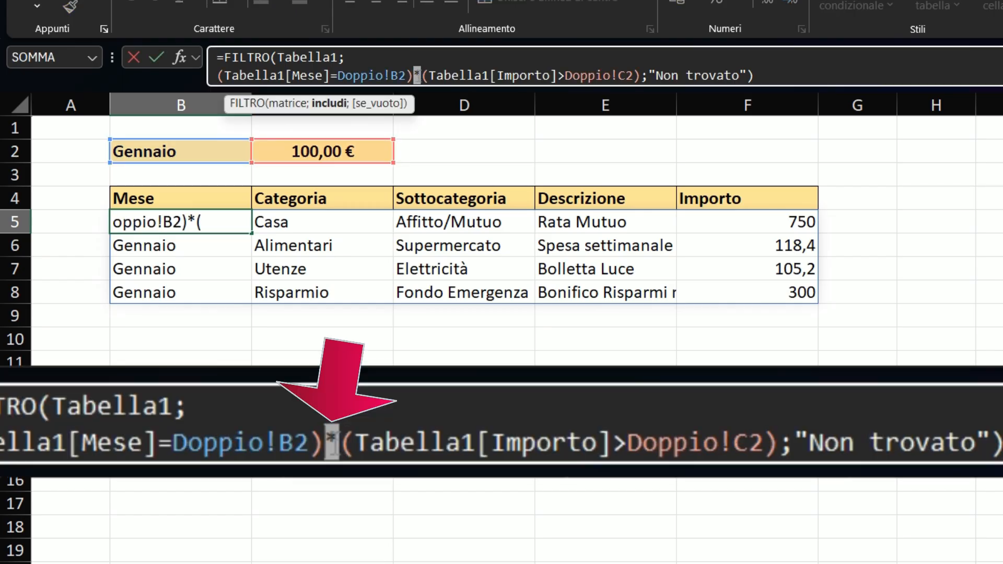
text(+)
key(End)
key(Return)
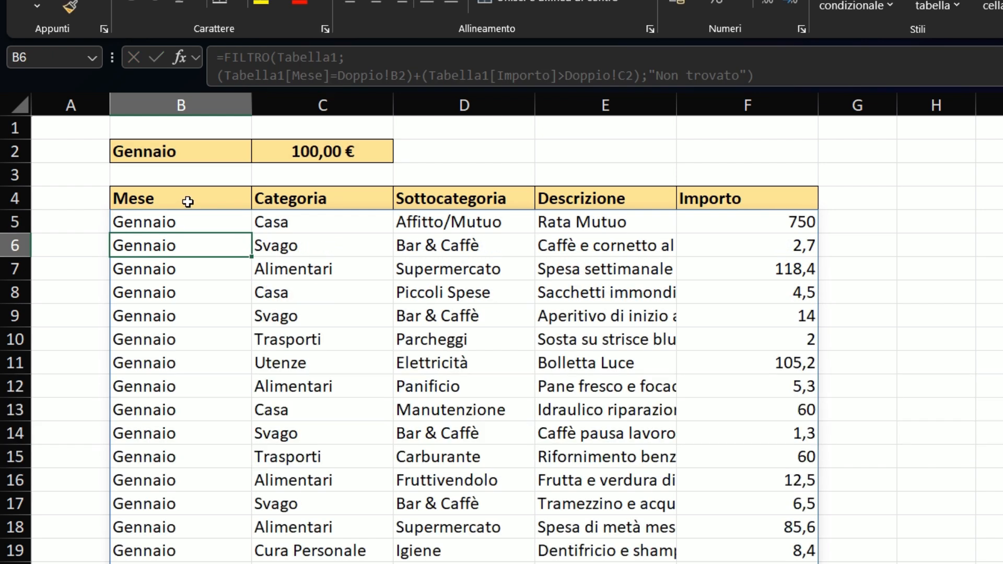
Examine the Mese and Importo values of the filtered rows against the criteria in B2 and C2, including rows from months other than Gennaio.
scroll(185, 197, down, 7)
scroll(189, 199, down, 6)
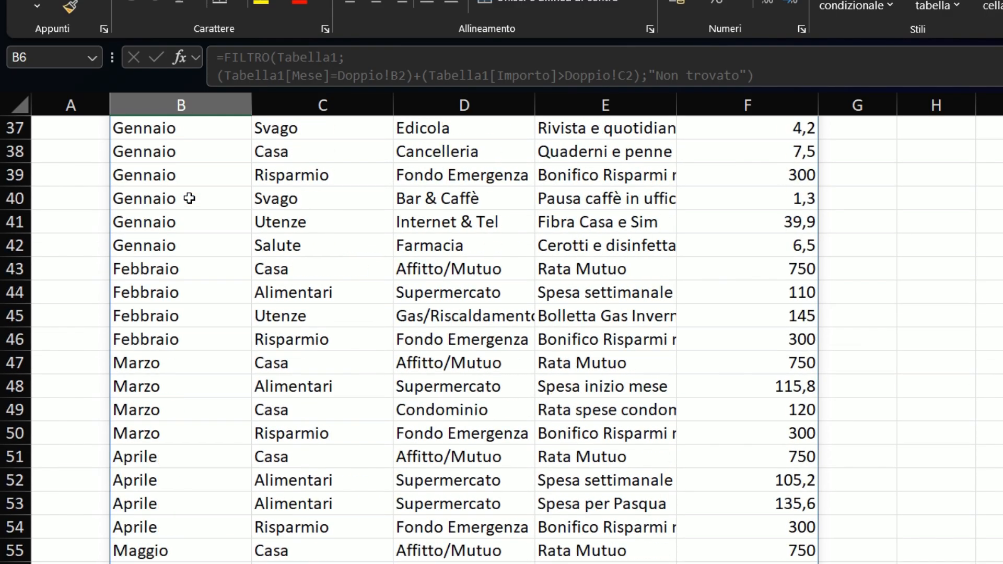
click(205, 176)
scroll(204, 176, up, 13)
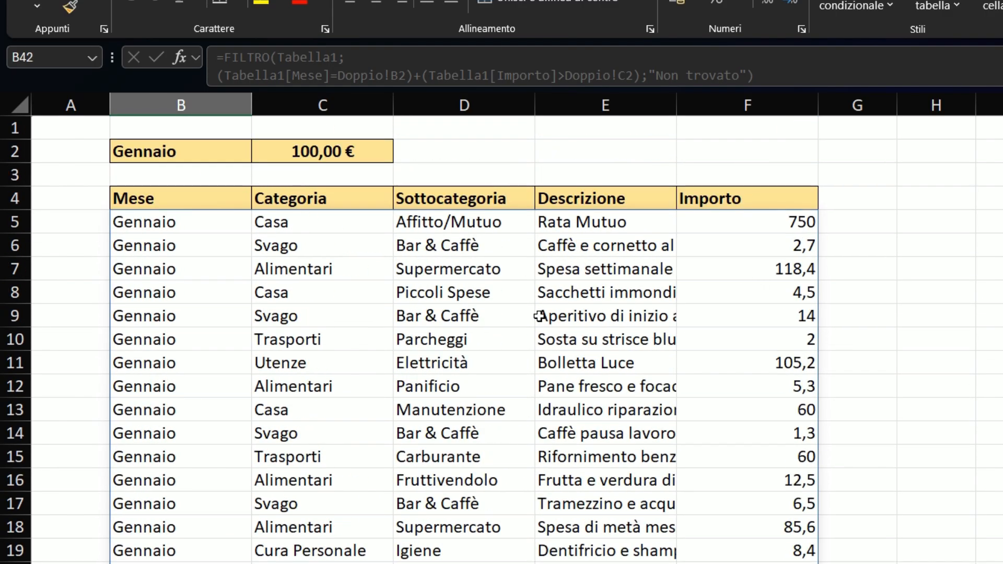
scroll(544, 310, down, 13)
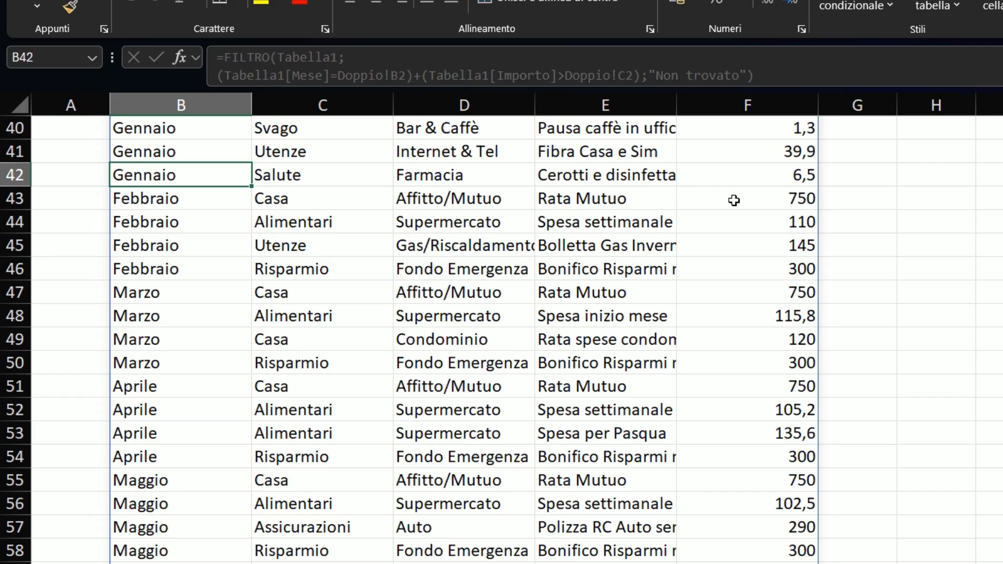
drag(763, 199, 763, 453)
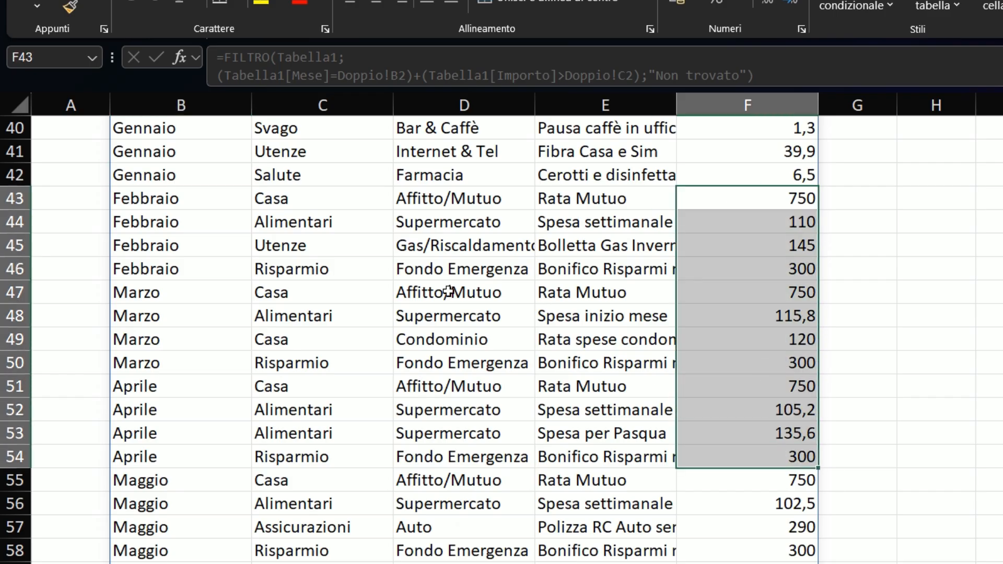
drag(198, 207, 230, 263)
drag(748, 194, 734, 541)
scroll(352, 265, up, 6)
scroll(352, 264, up, 7)
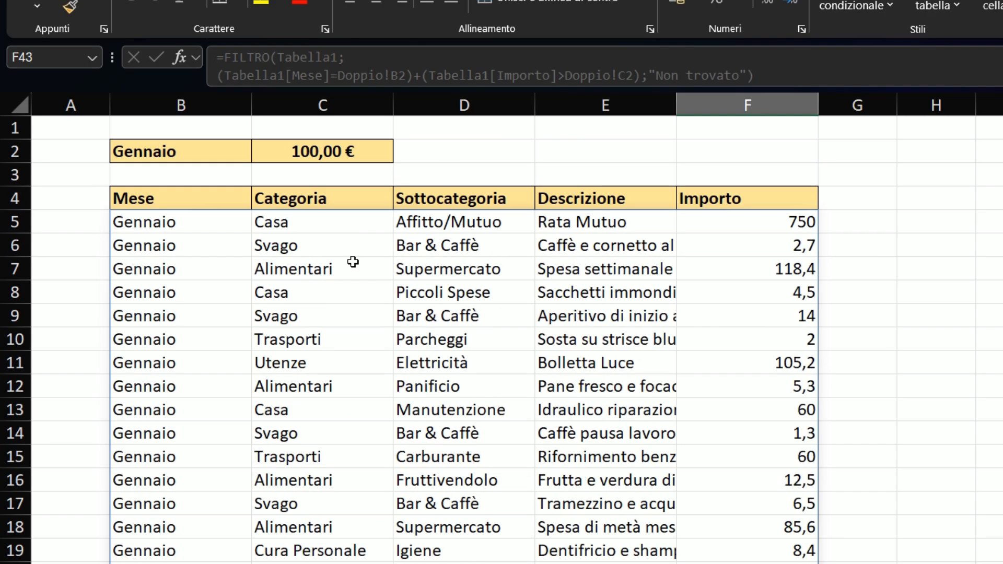
click(224, 149)
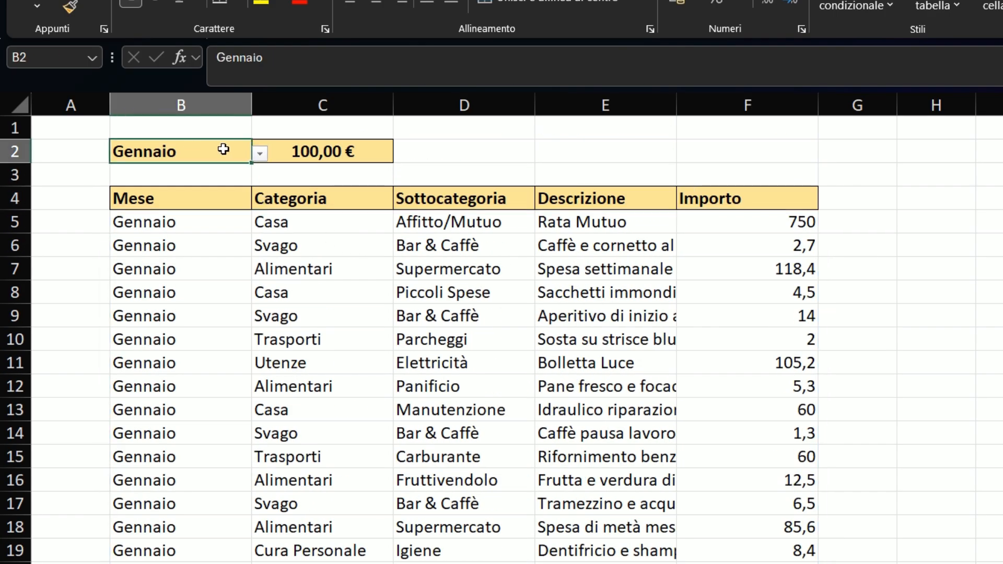
click(350, 148)
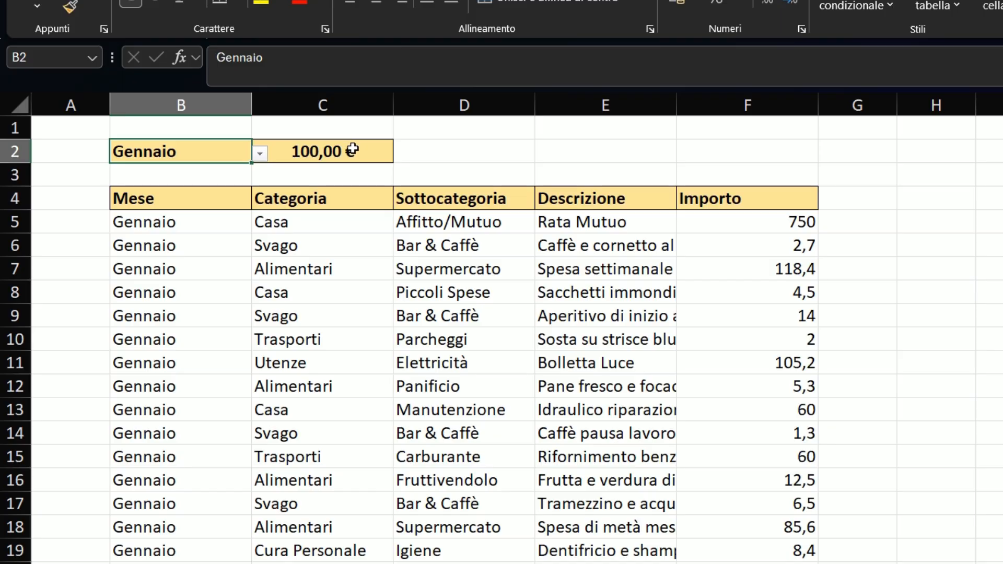